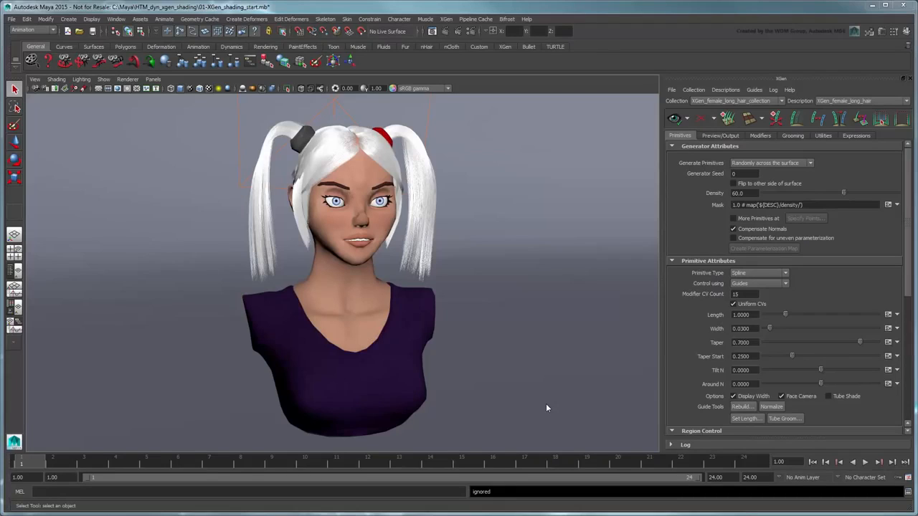
Step: Open the Hypershade and examine the attributes of the xgen_hair_phen material
click(116, 19)
mouse_move(132, 43)
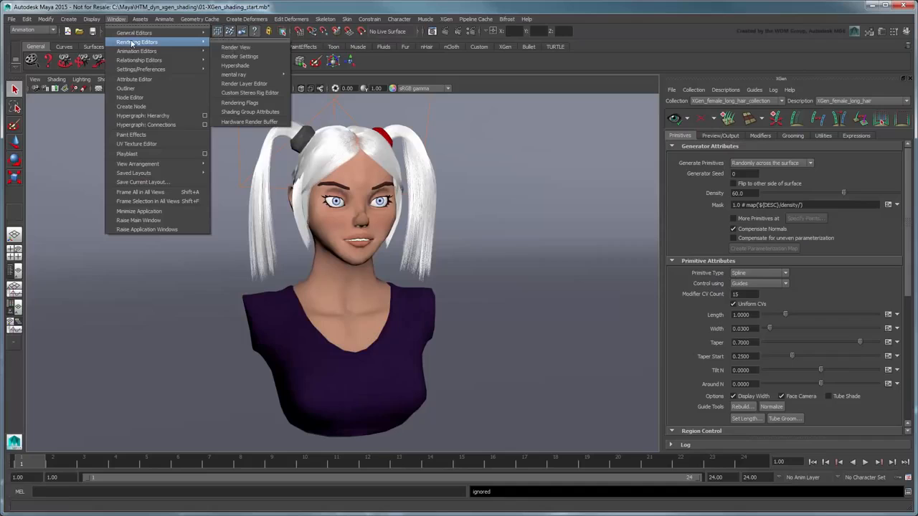
click(237, 65)
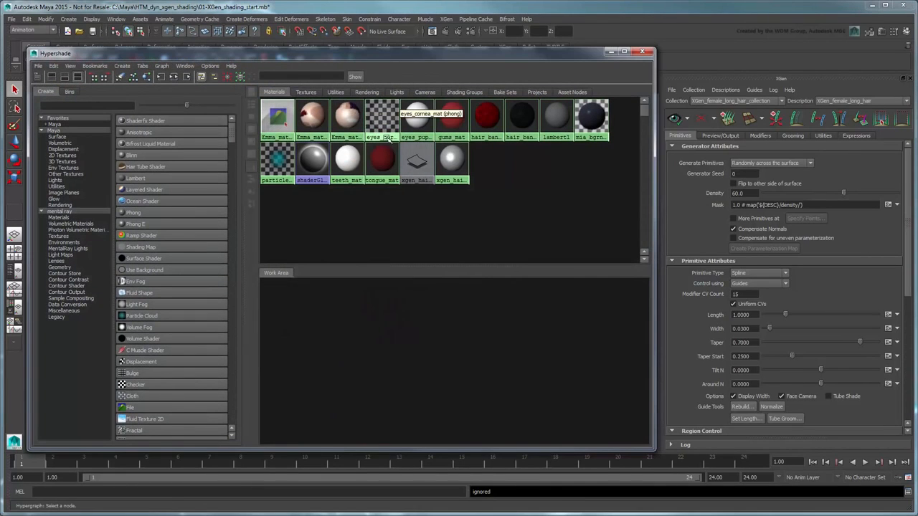
click(417, 161)
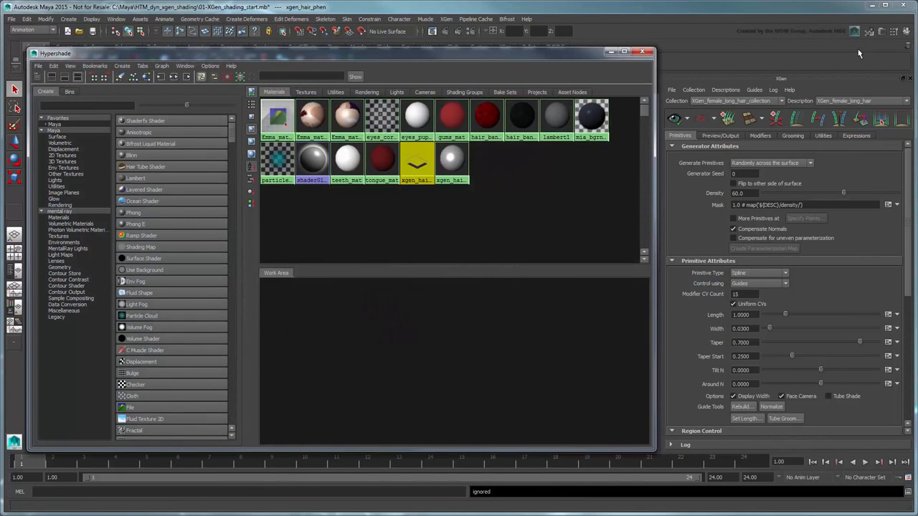
key(ctrl+a)
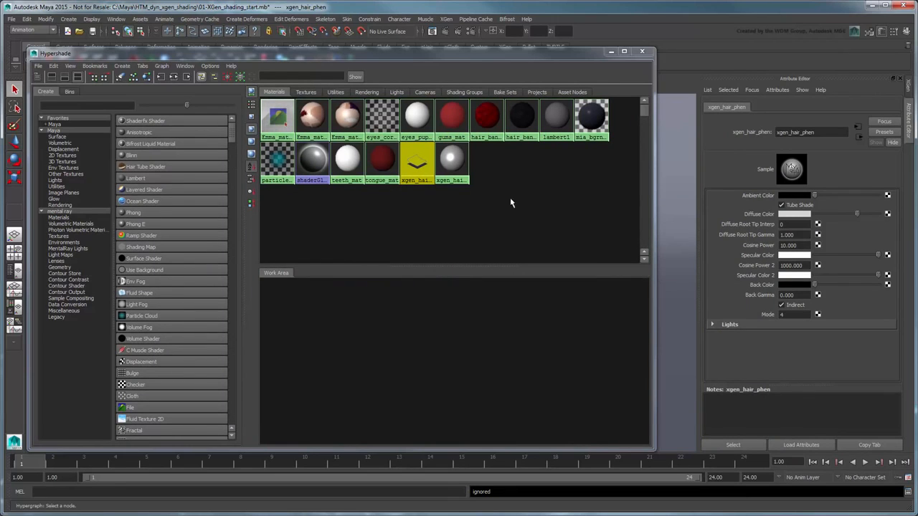
Step: Graph the input and output connections of xgen_hair_phong in the Node Editor and delete the connected xgen_hair_phen node
click(457, 162)
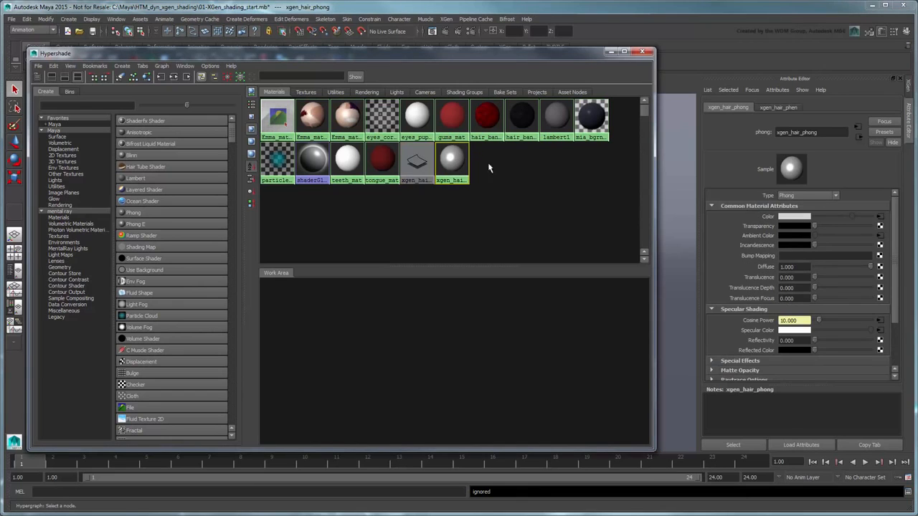
click(613, 51)
click(116, 18)
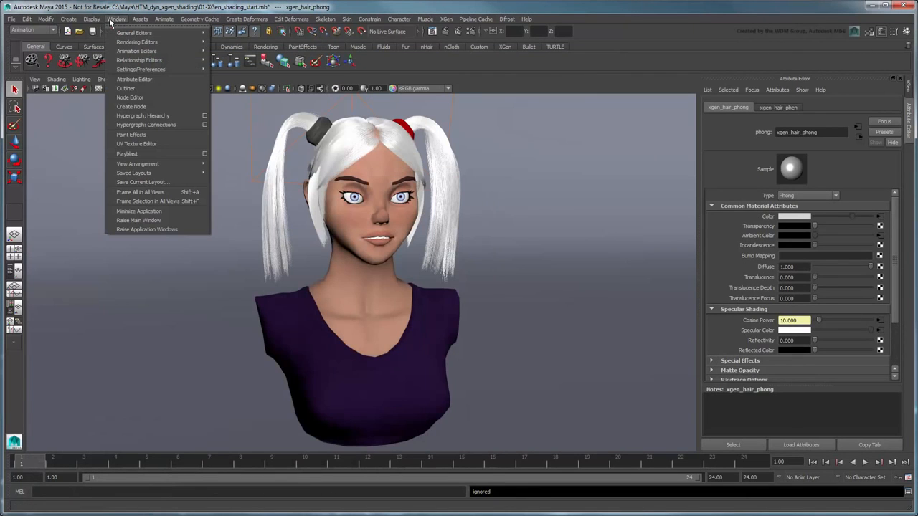
click(168, 99)
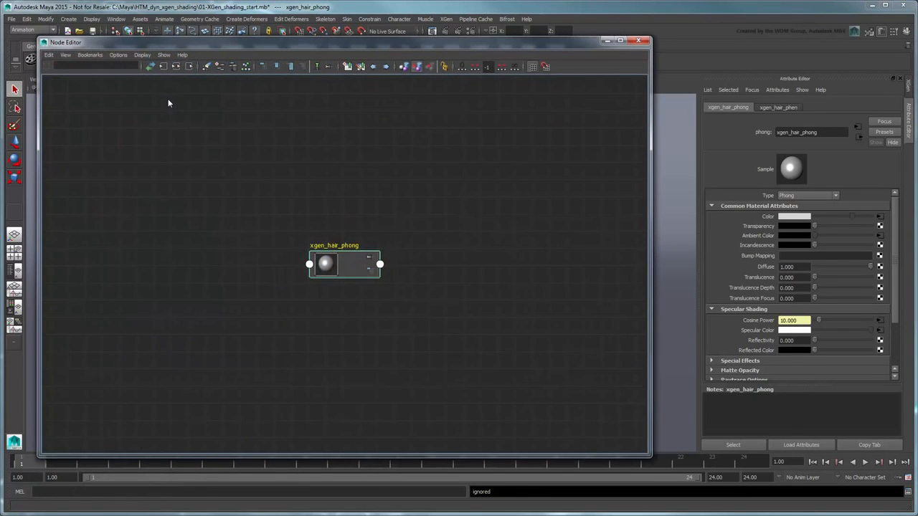
click(177, 69)
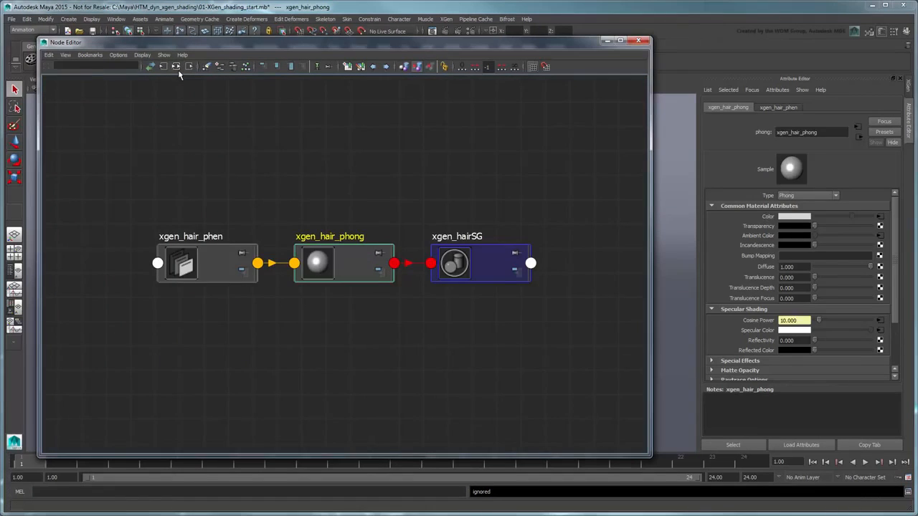
click(206, 252)
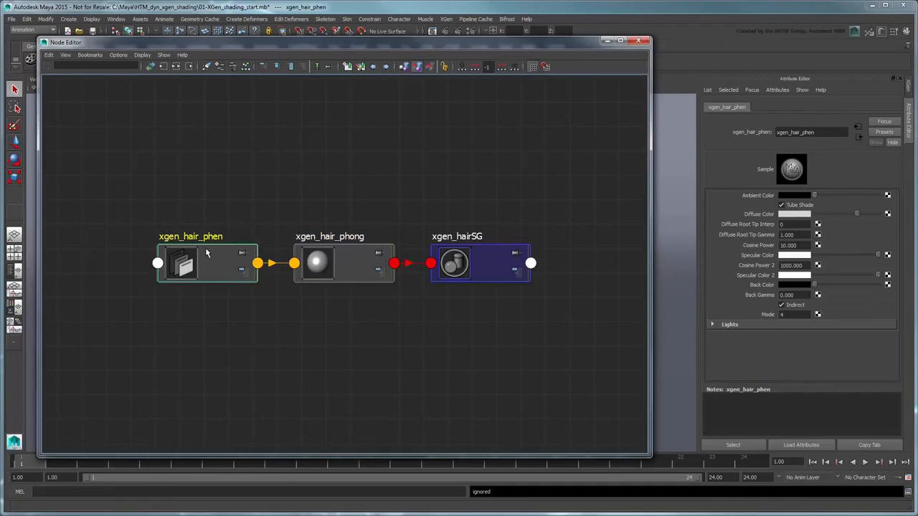
key(Delete)
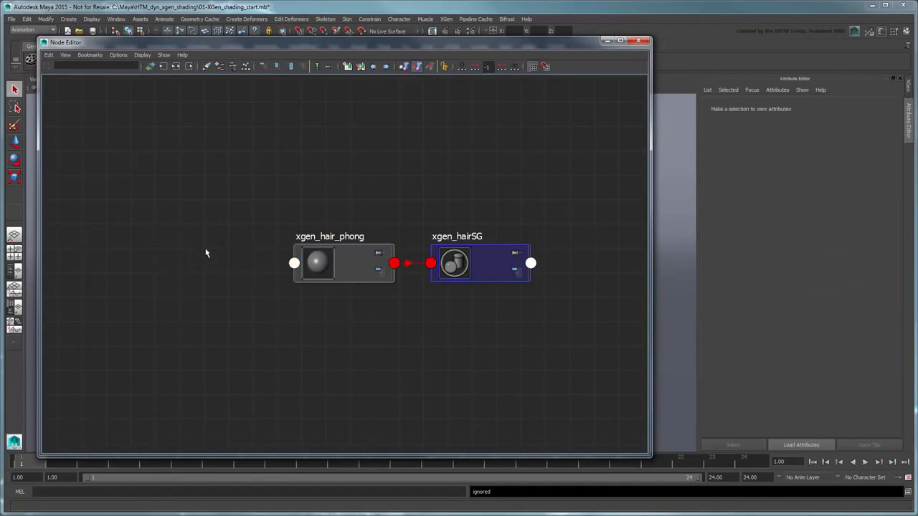
Step: Create a ramp [Texture] node in the Node Editor and rename it hair_ramp
key(Tab)
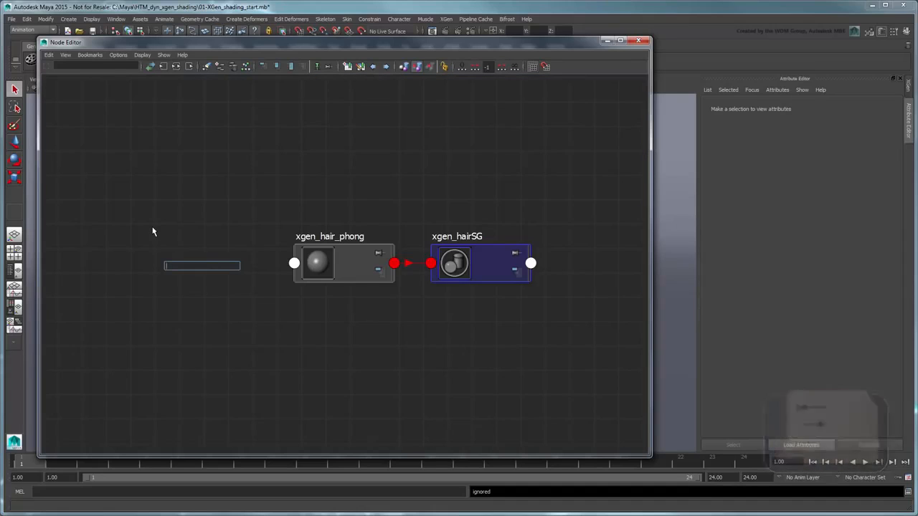
text(ramp)
key(Down)
key(Down)
key(Down)
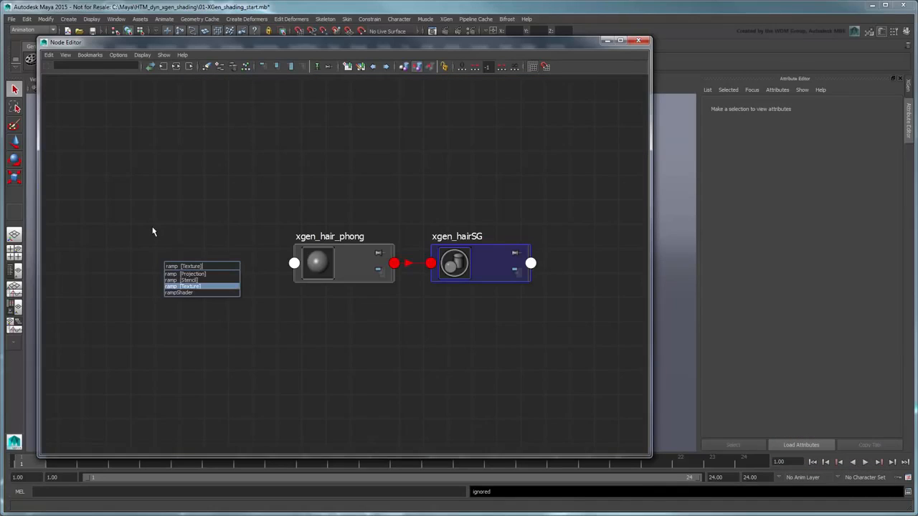
key(Return)
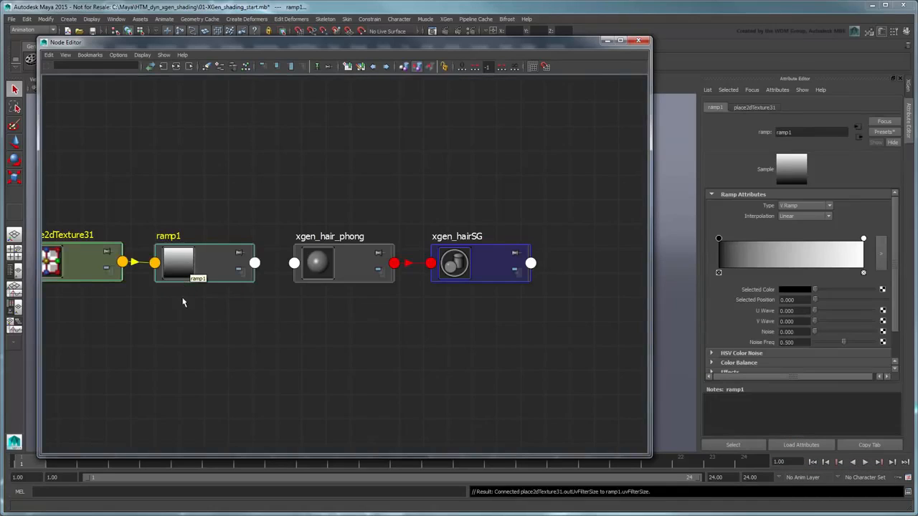
double_click(168, 236)
text(hai)
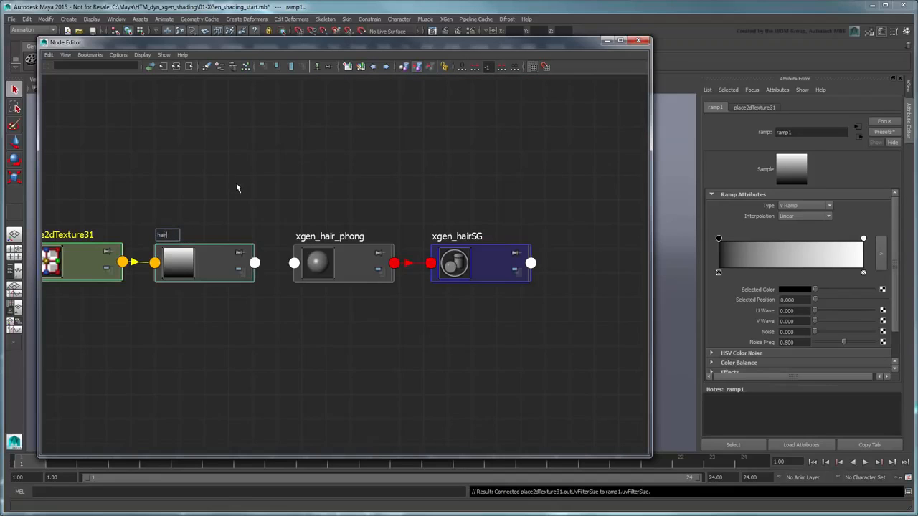
text(r_ramp)
key(Return)
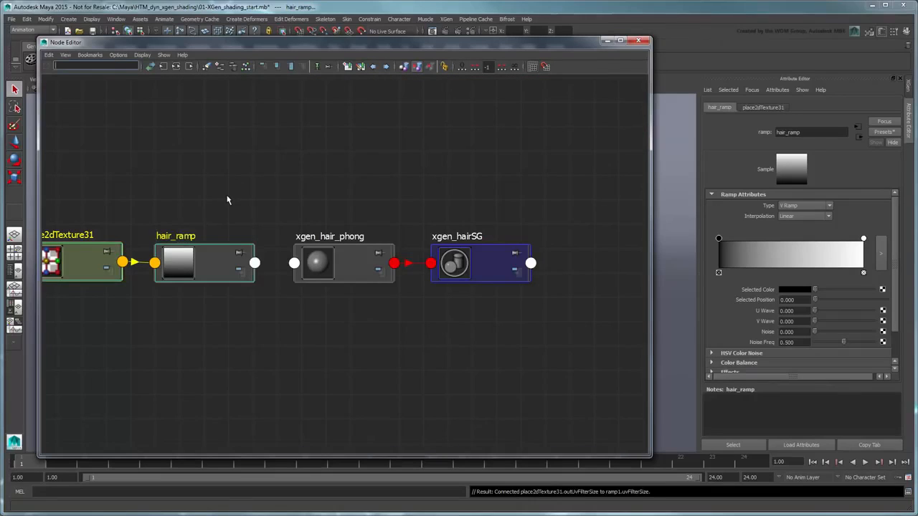
Step: Connect the Out Color of hair_ramp to the Color input of xgen_hair_phong
mouse_move(255, 263)
mouse_down()
mouse_move(277, 261)
mouse_move(257, 266)
mouse_up()
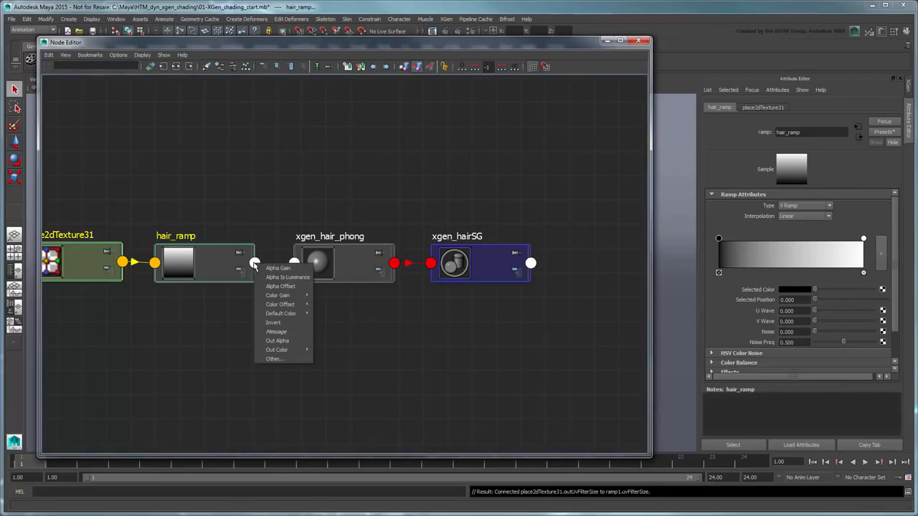
mouse_move(280, 349)
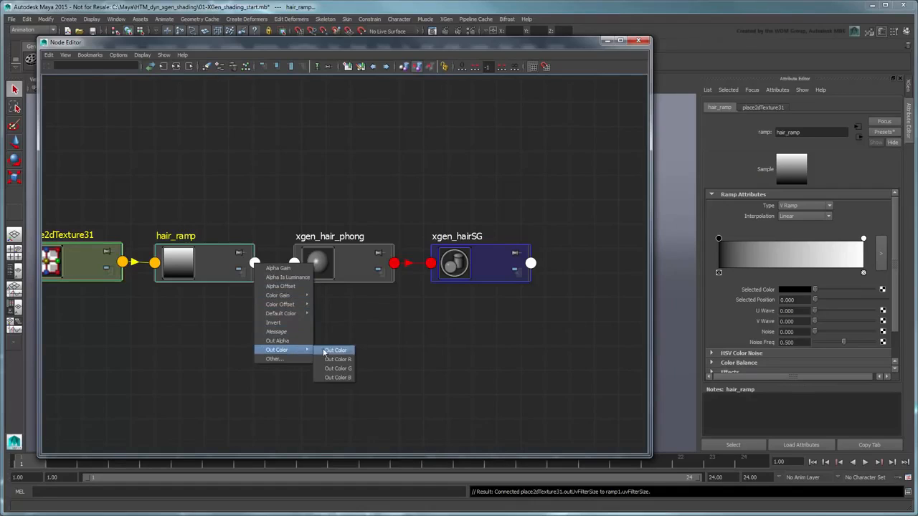
click(324, 351)
click(294, 264)
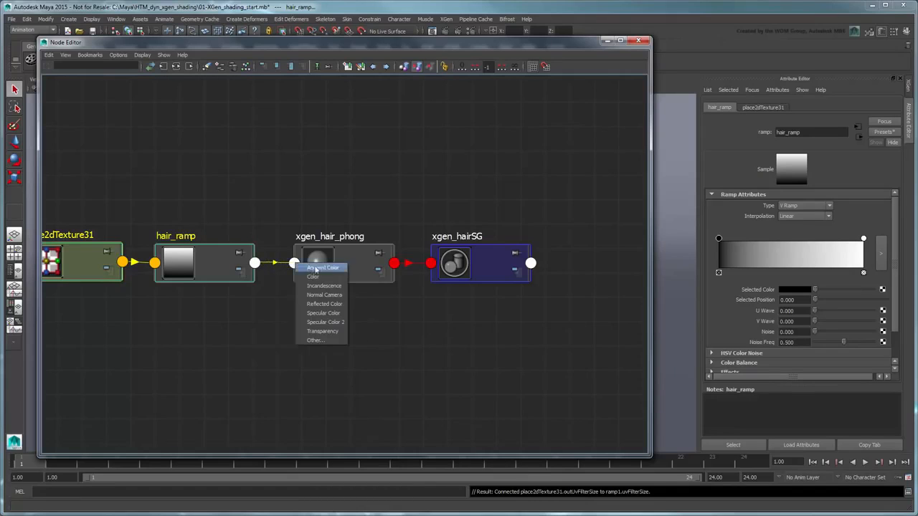
click(339, 276)
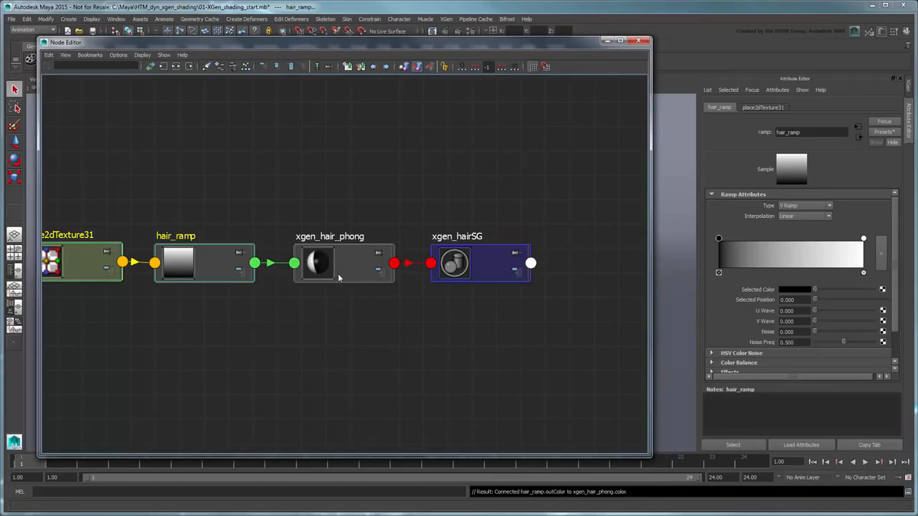
Step: Add an xgen_hair_length_mapping node below the place2dTexture31 node in the shading network
alt+middle_drag(339, 273, 506, 266)
key(Tab)
text(xgen)
click(215, 327)
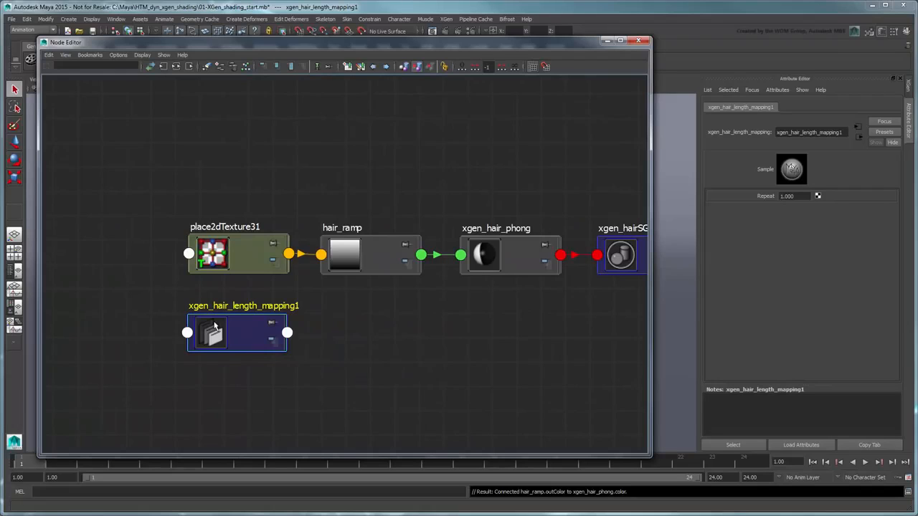
Step: Connect the xgen_hair_length_mapping node's Out Value to the V Coord of hair_ramp
click(287, 333)
click(320, 254)
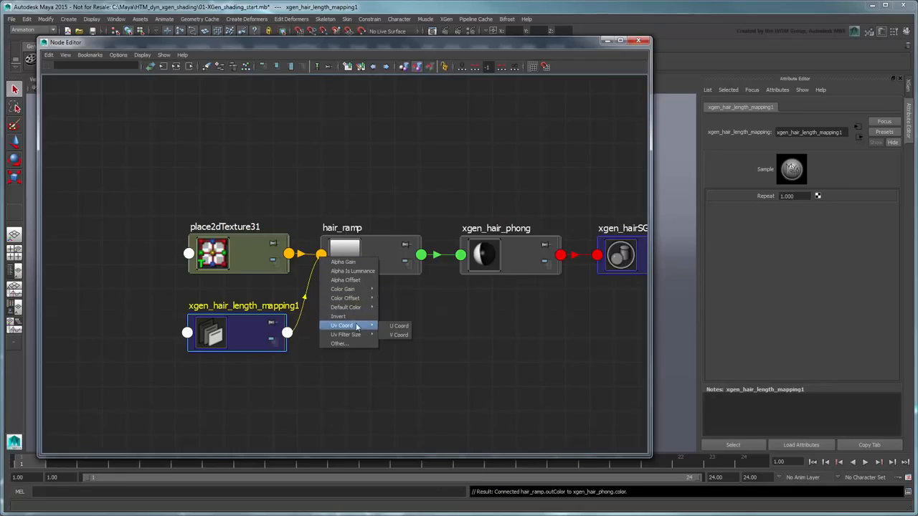
mouse_move(359, 327)
click(397, 335)
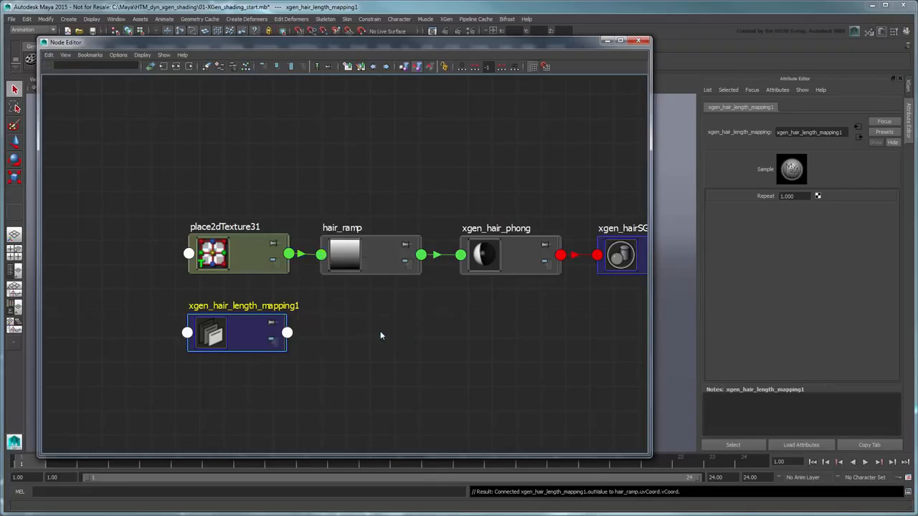
Step: Colour hair_ramp's black marker muted yellow (hue 60, saturation about 0.83, value about 0.64) and move it past the ramp's middle
click(375, 261)
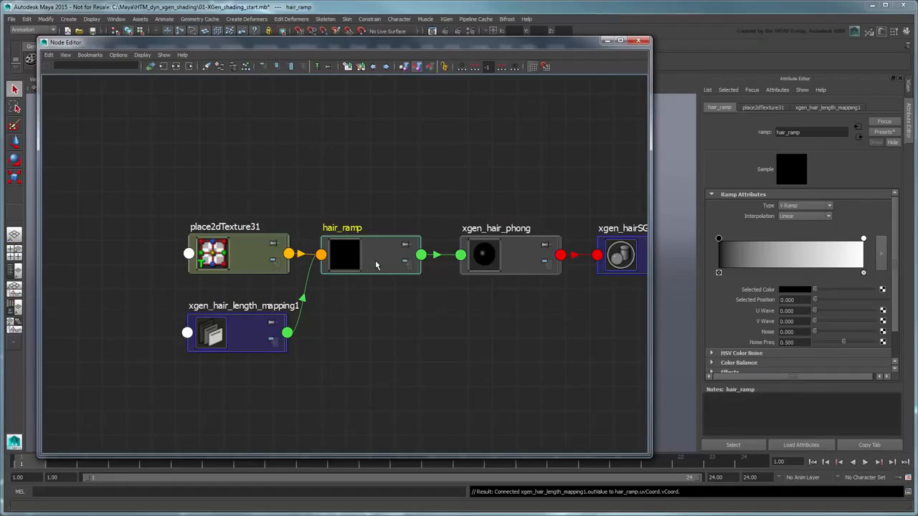
click(606, 40)
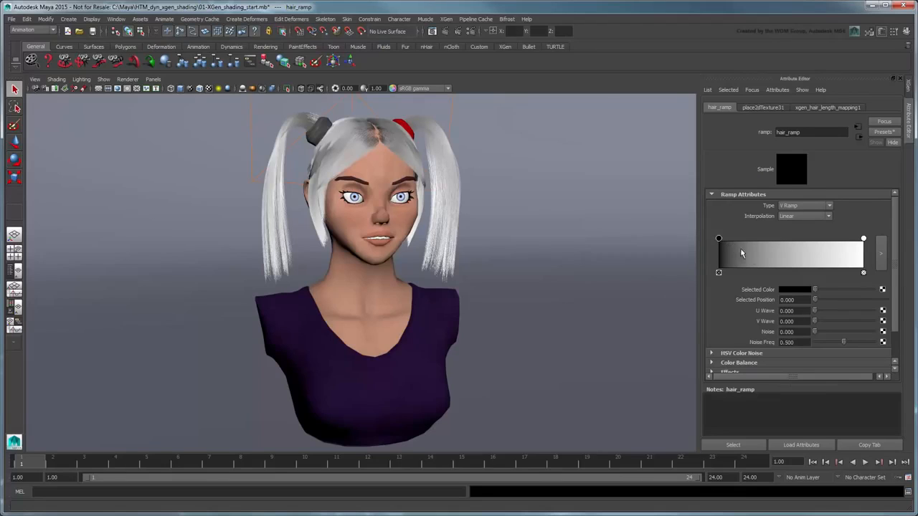
click(789, 292)
click(764, 268)
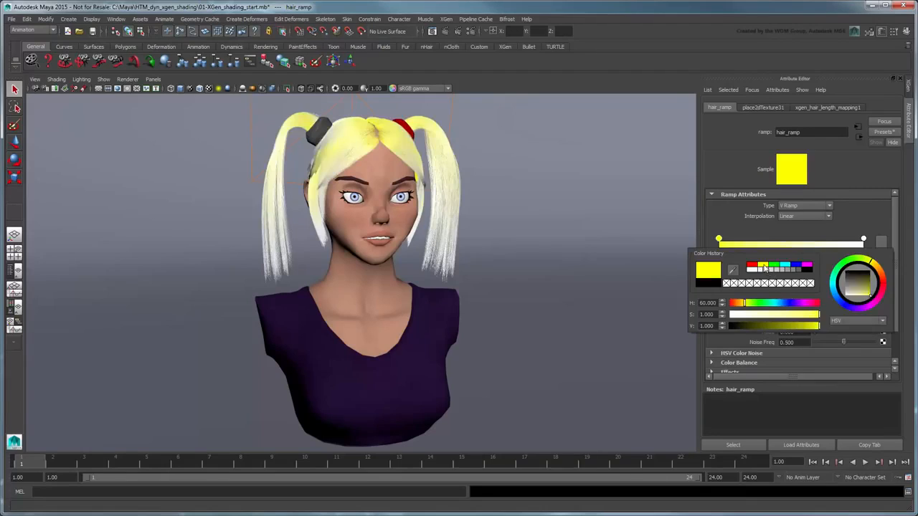
mouse_move(816, 319)
mouse_down()
mouse_move(806, 320)
mouse_move(816, 330)
mouse_move(804, 328)
mouse_up()
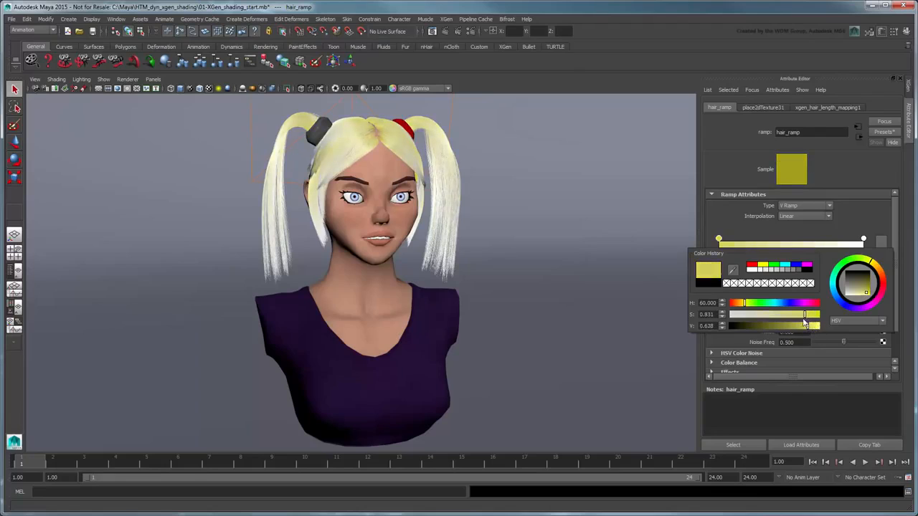
drag(719, 239, 808, 239)
Step: Colour hair_ramp's white end marker dark red and move it to position 0.809
click(863, 239)
click(802, 289)
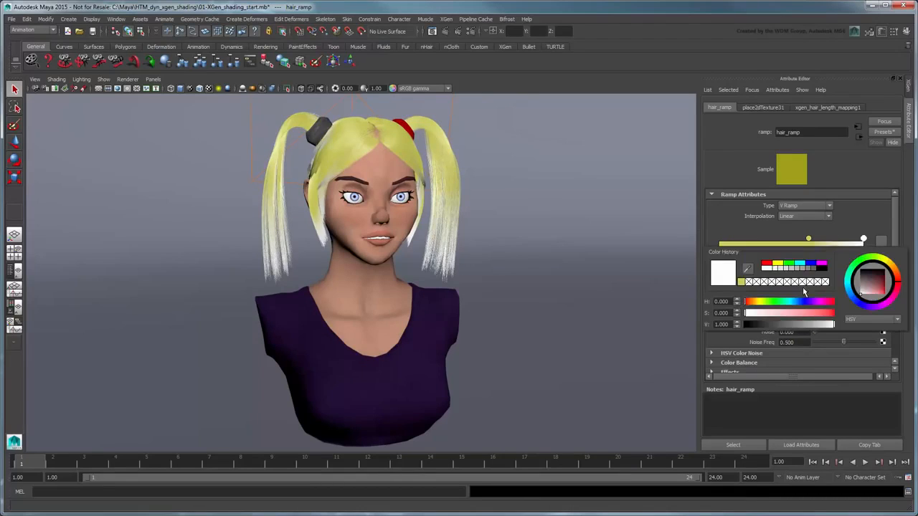
click(767, 264)
click(822, 314)
drag(824, 325, 796, 331)
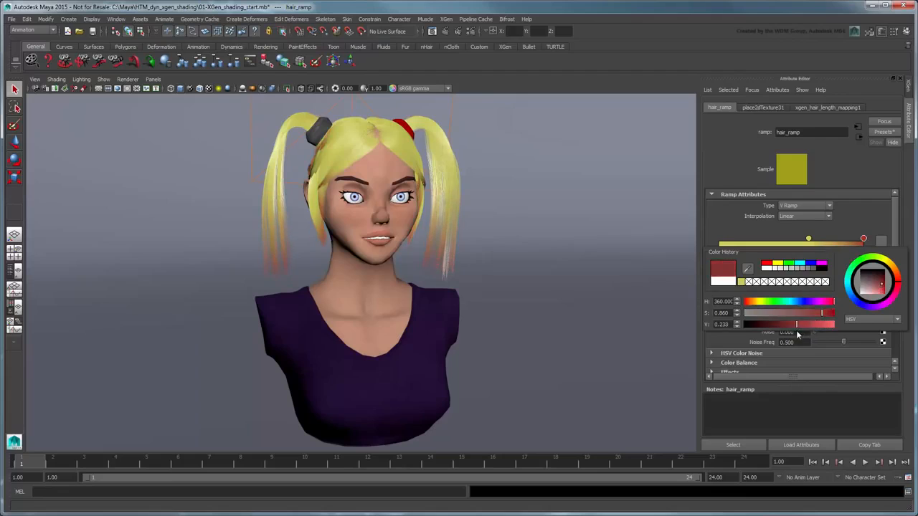
drag(863, 239, 835, 241)
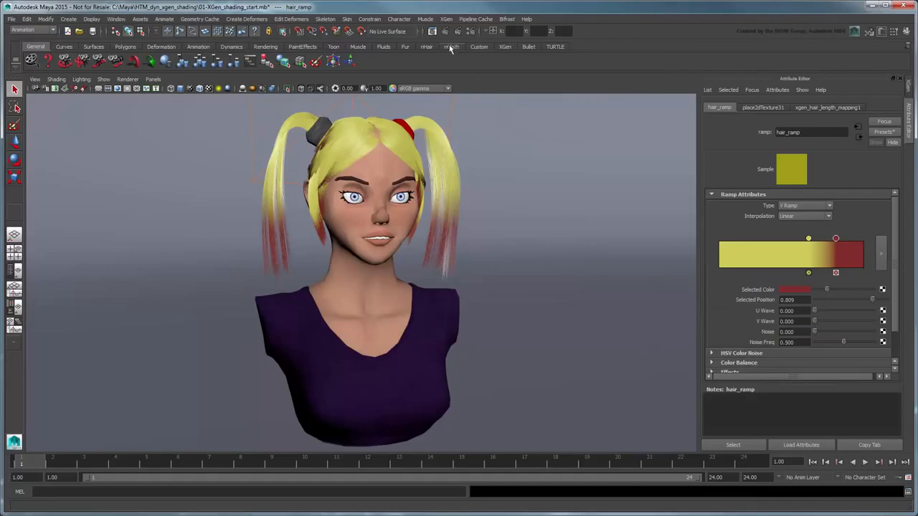
Step: Review the rendered character in the Render View, and close it
click(432, 31)
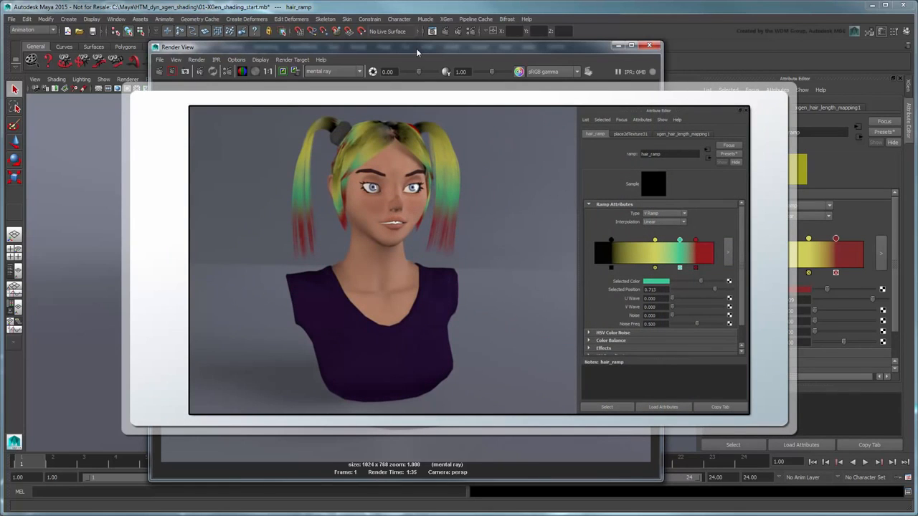
click(649, 46)
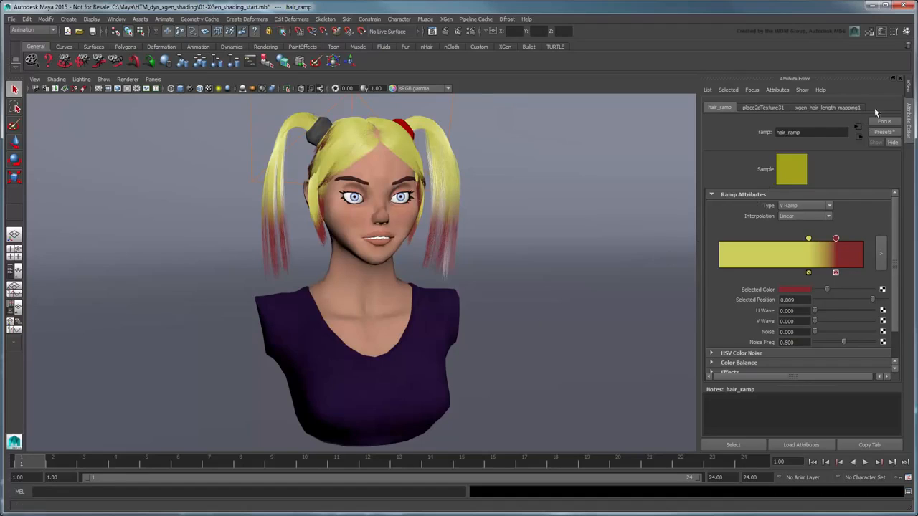
Step: Clear the XGen hair preview, unhide the scalp_GEO mesh, and return to the full perspective view
click(910, 90)
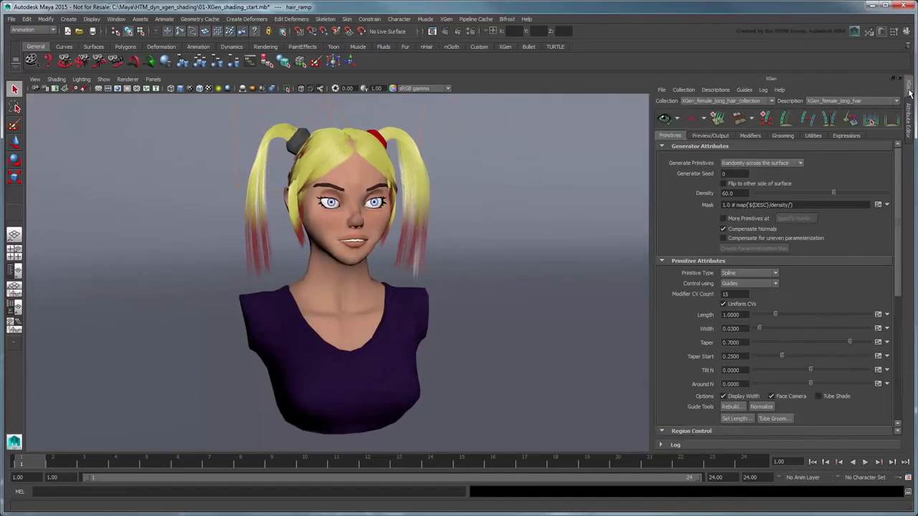
click(691, 119)
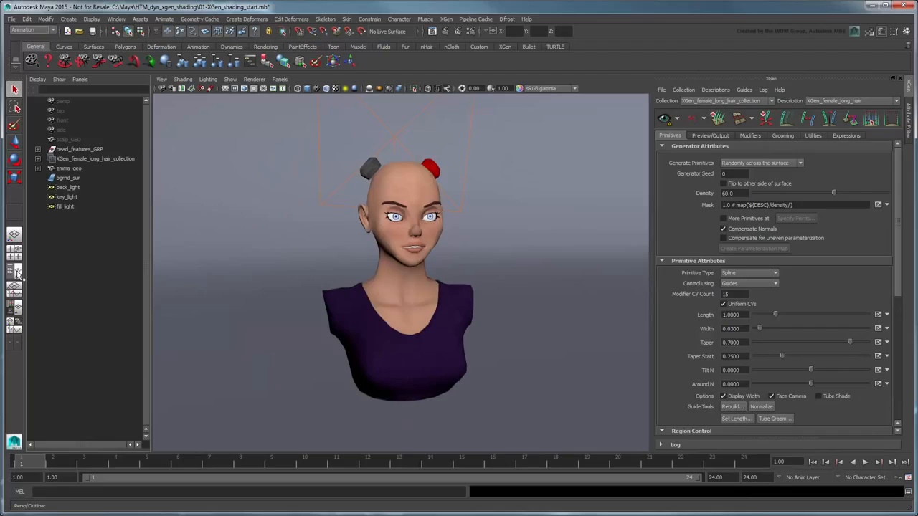
click(91, 141)
key(shift+h)
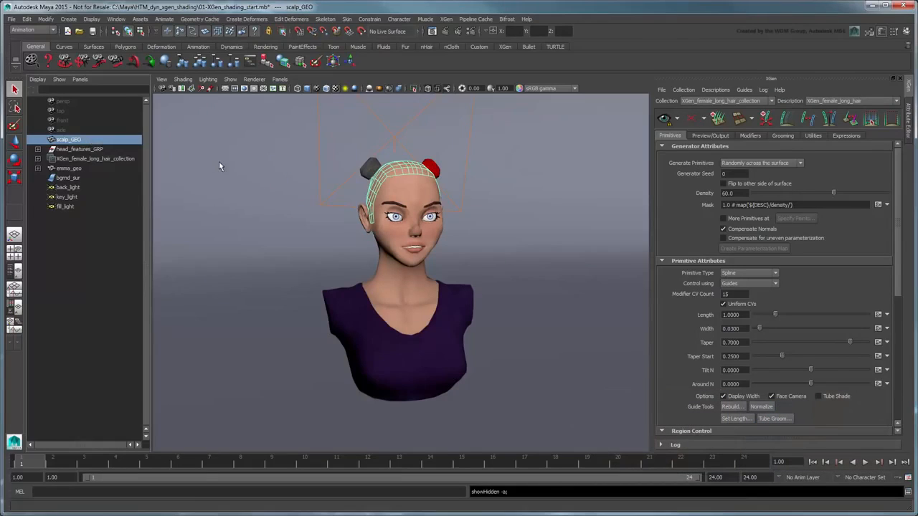
key(space)
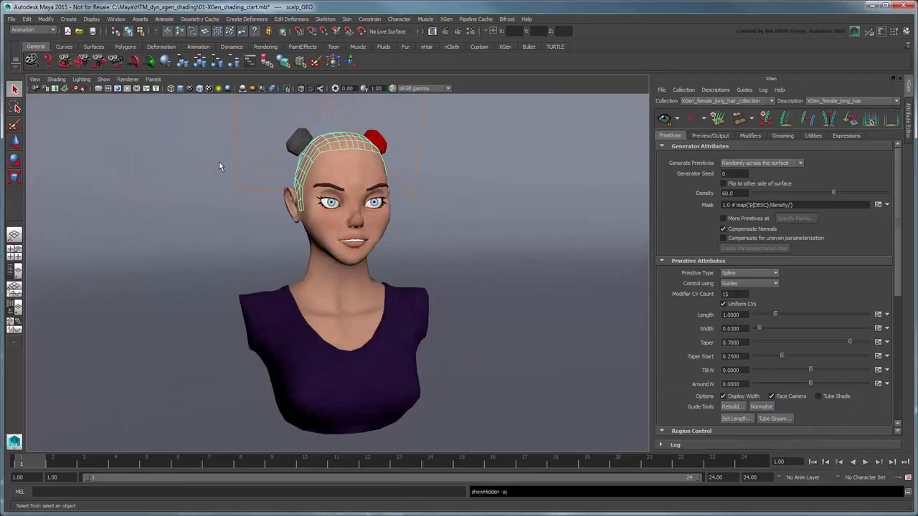
Step: Create a white paint map named tip_color_map at resolution 15 for the XGen description's Primitive Color
click(709, 137)
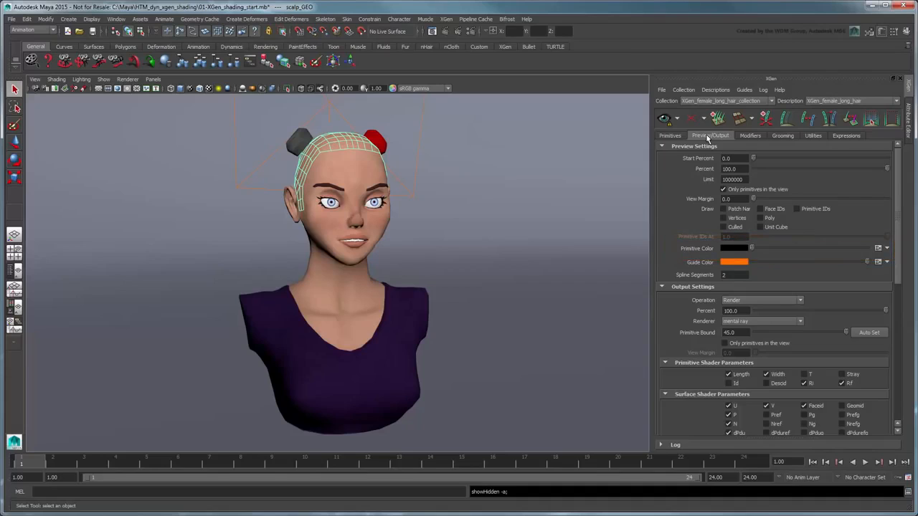
click(888, 249)
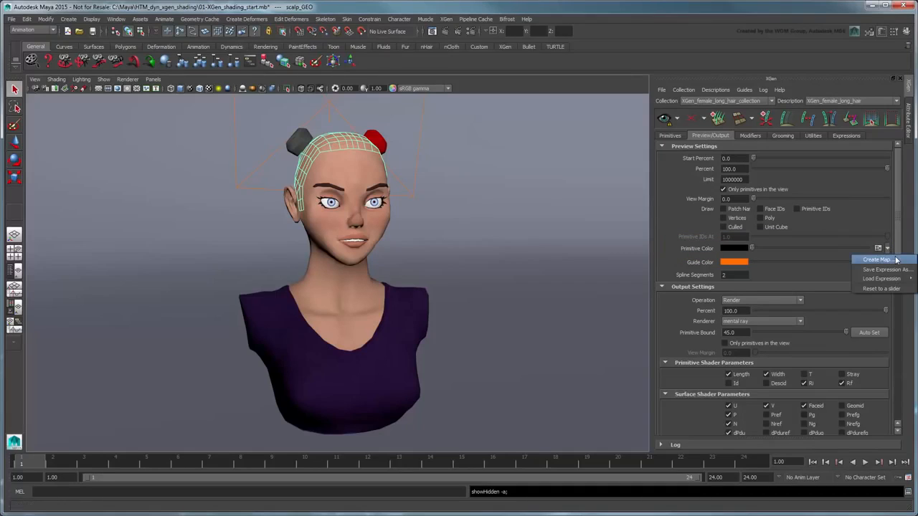
click(896, 259)
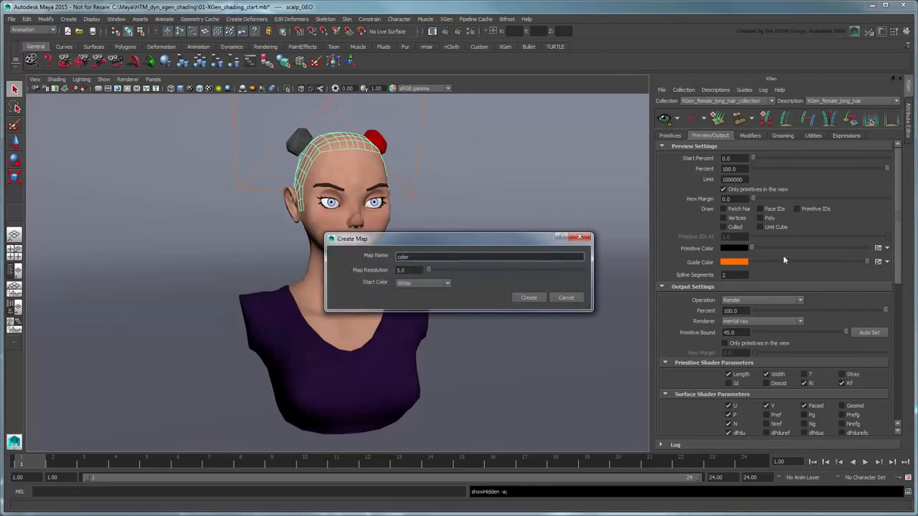
text(tip_color_map)
key(Tab)
text(15)
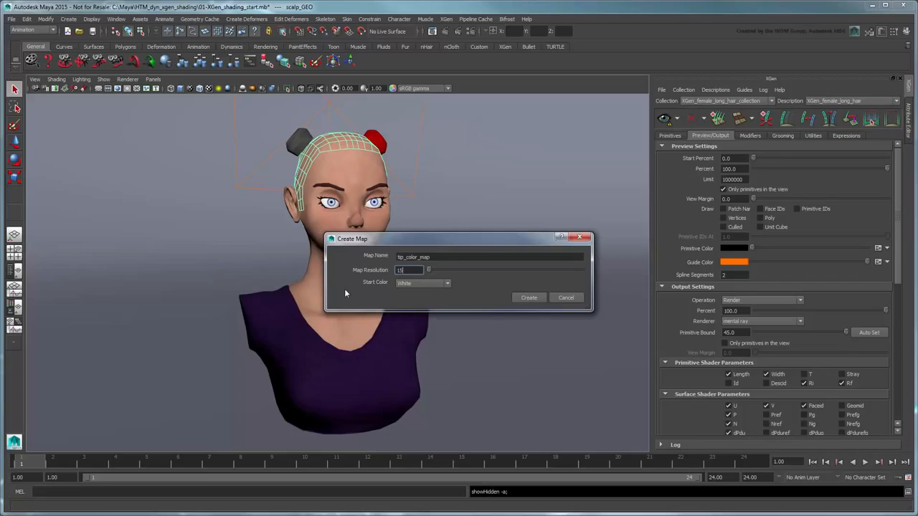
click(521, 298)
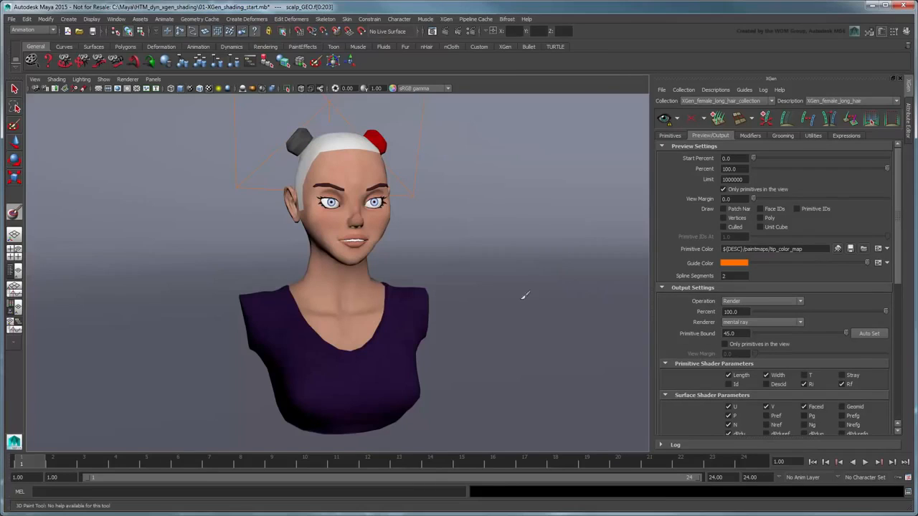
Step: Flood the whole scalp map with the muted yellow from the colour history using the 3D Paint Tool
alt+right_drag(523, 297, 471, 200)
mouse_move(471, 201)
alt+mouse_down()
mouse_move(456, 326)
mouse_move(423, 333)
alt+mouse_up()
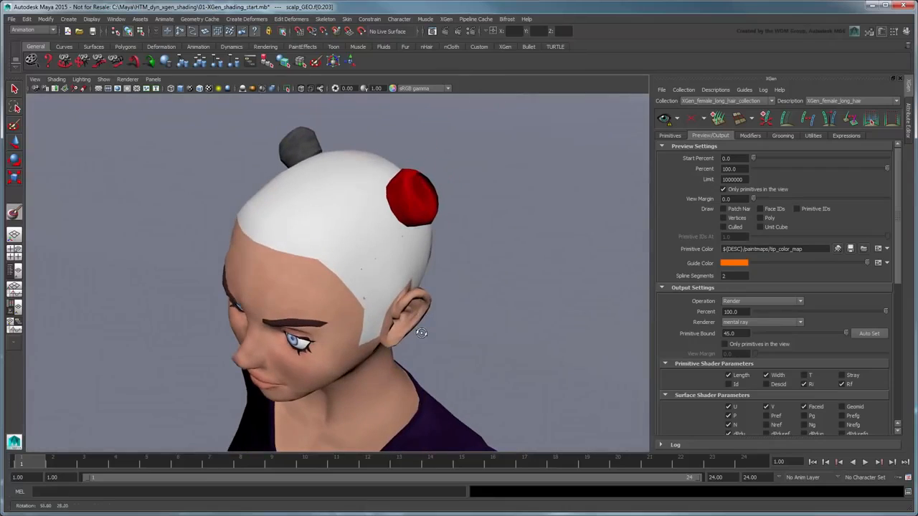
double_click(14, 213)
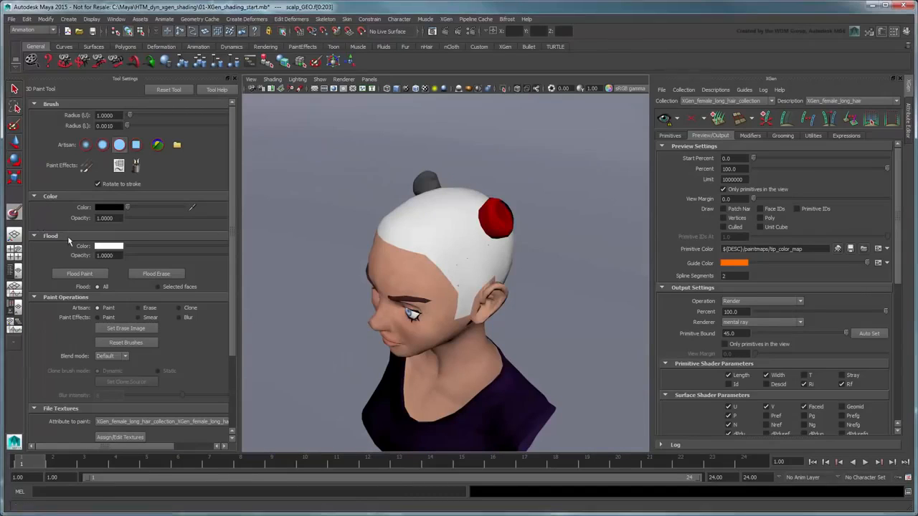
click(99, 248)
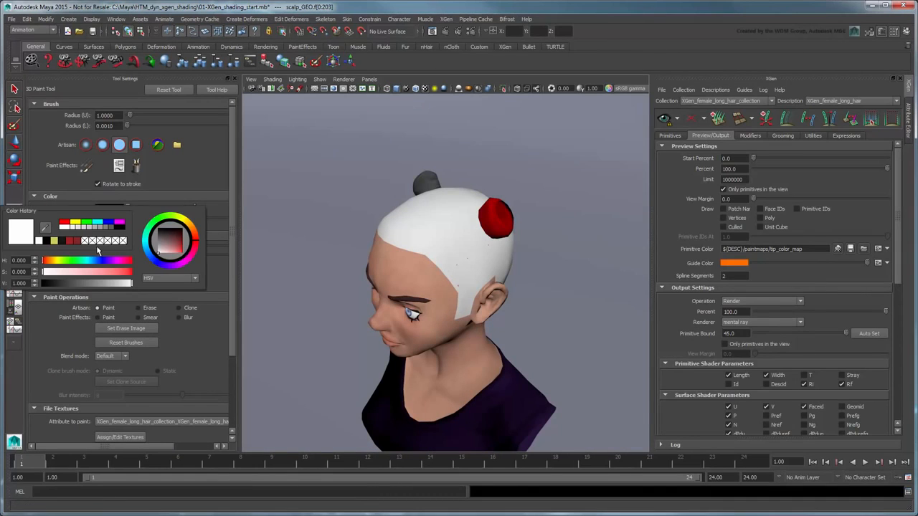
click(55, 241)
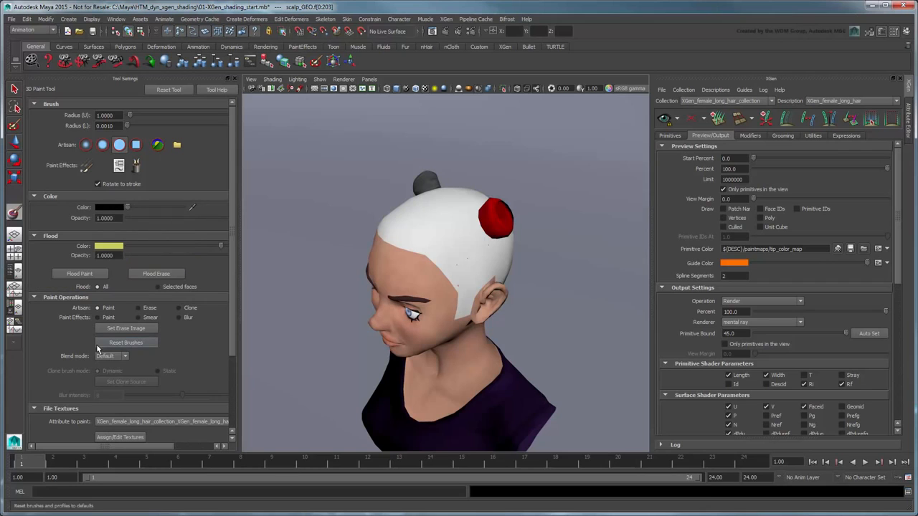
click(96, 276)
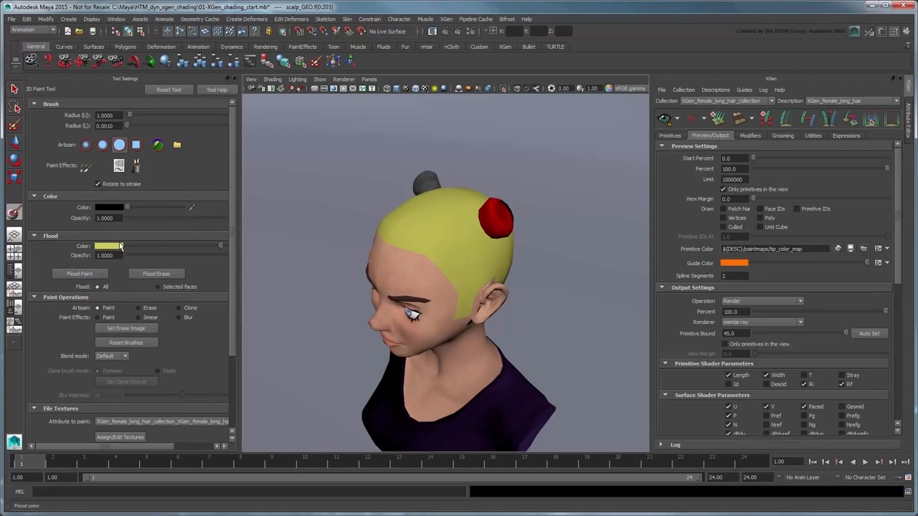
Step: Set the paint colour to dark red and paint the scalp area inside the red hair tie
alt+drag(488, 253, 402, 242)
alt+right_drag(402, 243, 436, 238)
alt+middle_drag(437, 238, 448, 315)
click(120, 208)
click(85, 185)
drag(149, 245, 116, 245)
mouse_move(411, 267)
mouse_down()
mouse_move(429, 285)
mouse_move(420, 266)
mouse_move(429, 247)
mouse_move(424, 293)
mouse_move(467, 322)
mouse_up()
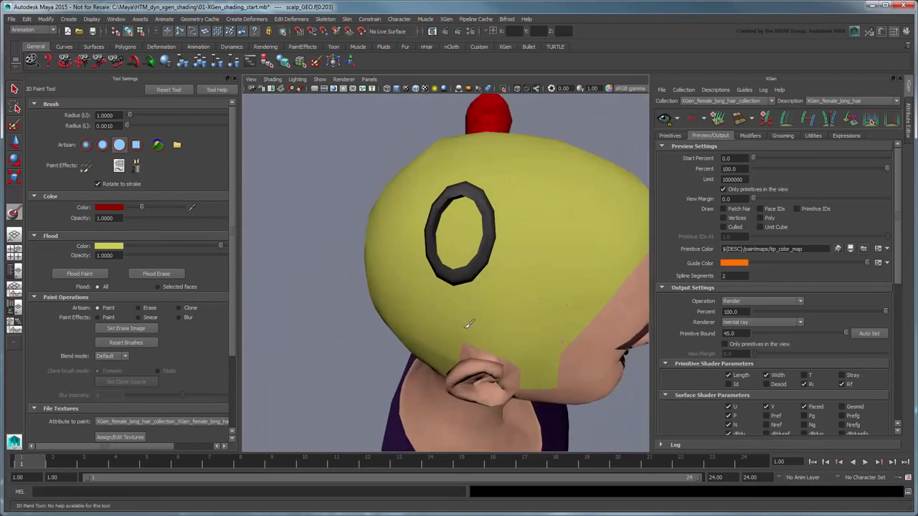
Step: Set the paint colour to near black and fill the scalp area inside the dark grey hair tie
alt+right_drag(467, 322, 477, 332)
click(117, 208)
drag(113, 246, 66, 247)
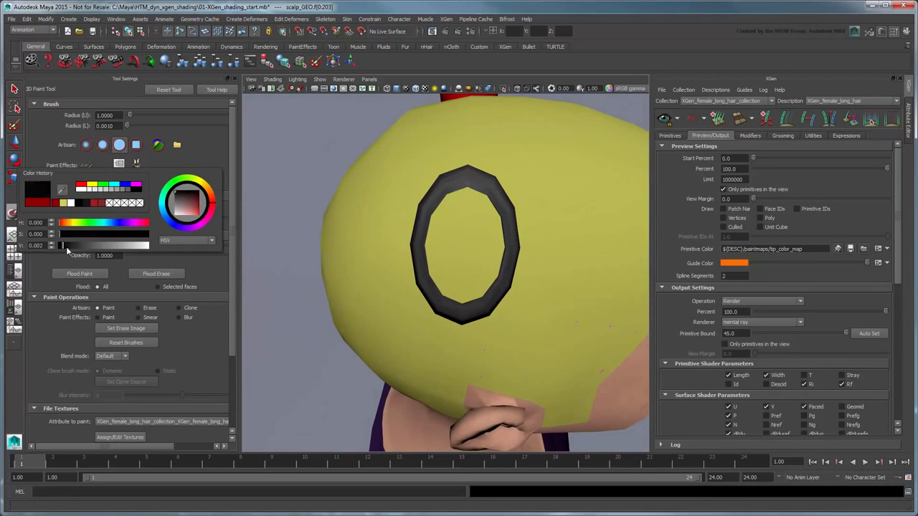
mouse_move(451, 271)
mouse_down()
mouse_move(472, 279)
mouse_move(433, 228)
mouse_move(489, 253)
mouse_up()
scroll(466, 267, down, 6)
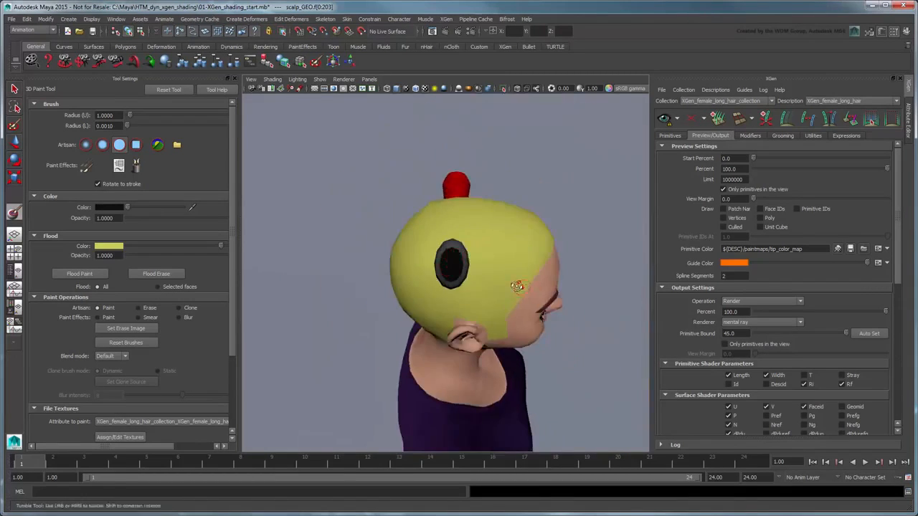
Step: Close the paint tool's settings, save the painted tip_color_map, and preview the XGen hair
alt+drag(517, 287, 422, 308)
scroll(431, 265, down, 4)
alt+drag(481, 289, 519, 260)
click(230, 78)
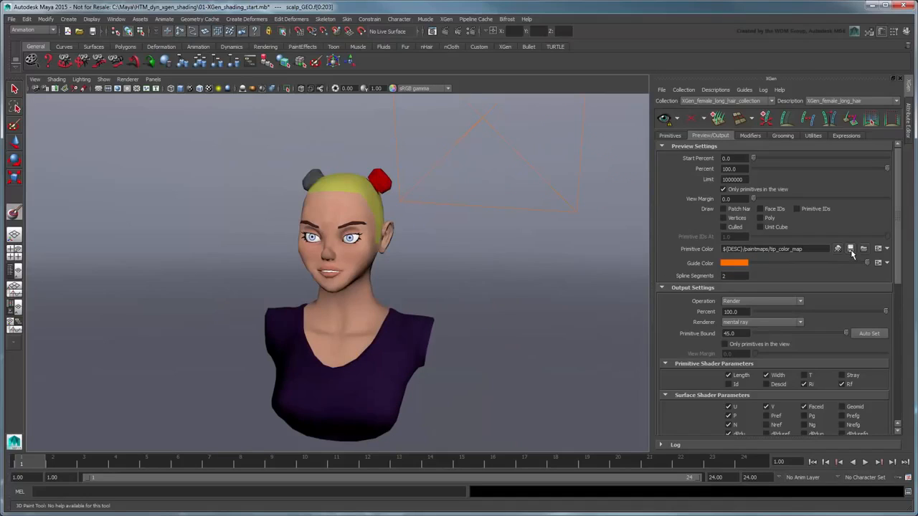
click(664, 119)
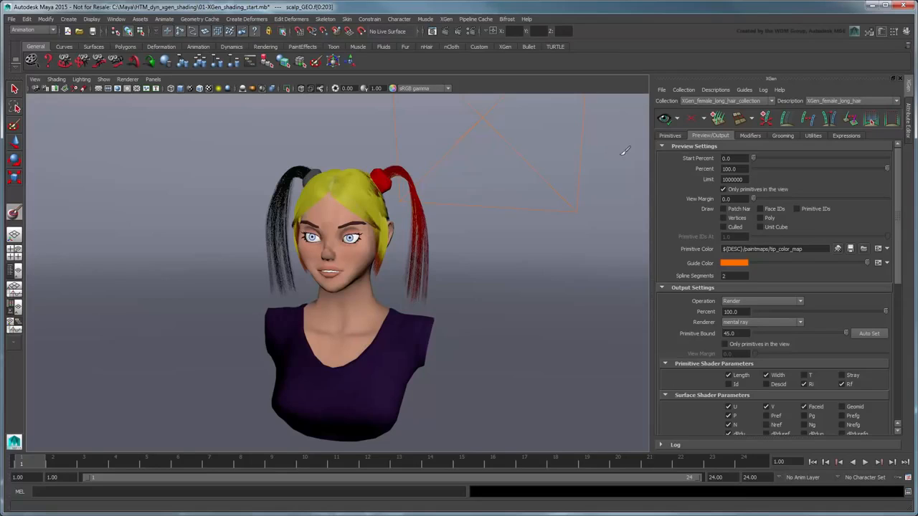
Step: Replace the Primitive Color map expression with the global UI sample color_gray and accept it
click(878, 249)
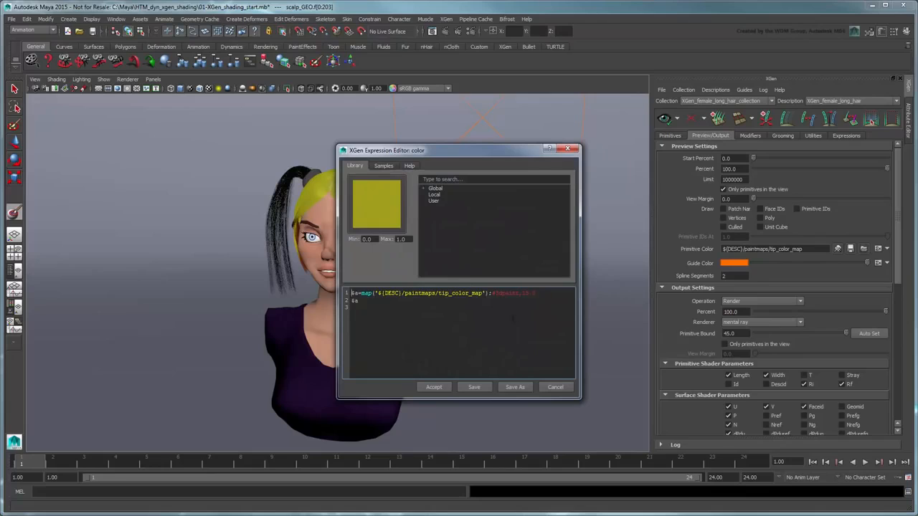
key(ctrl+a)
key(BackSpace)
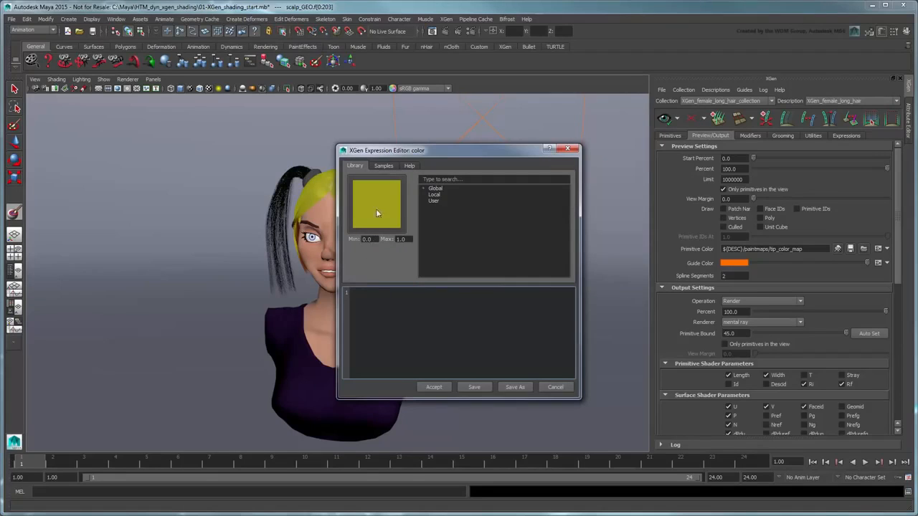
click(383, 165)
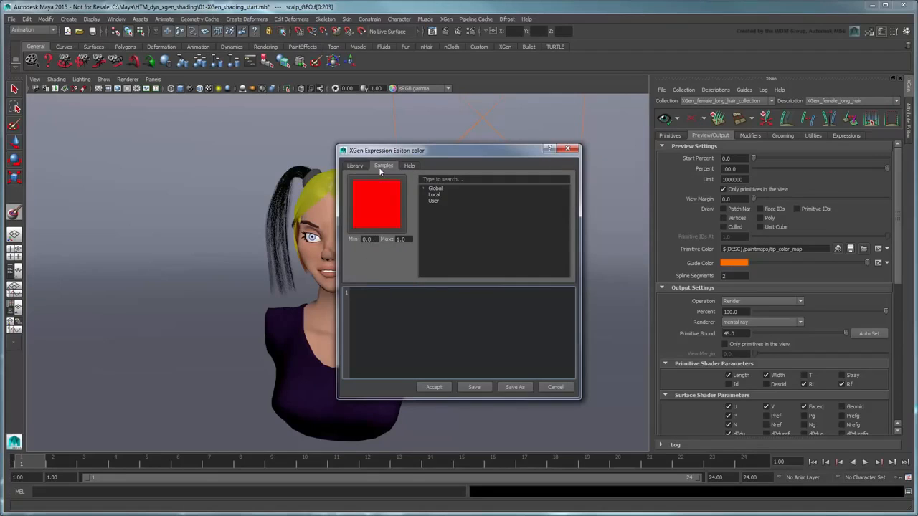
click(423, 189)
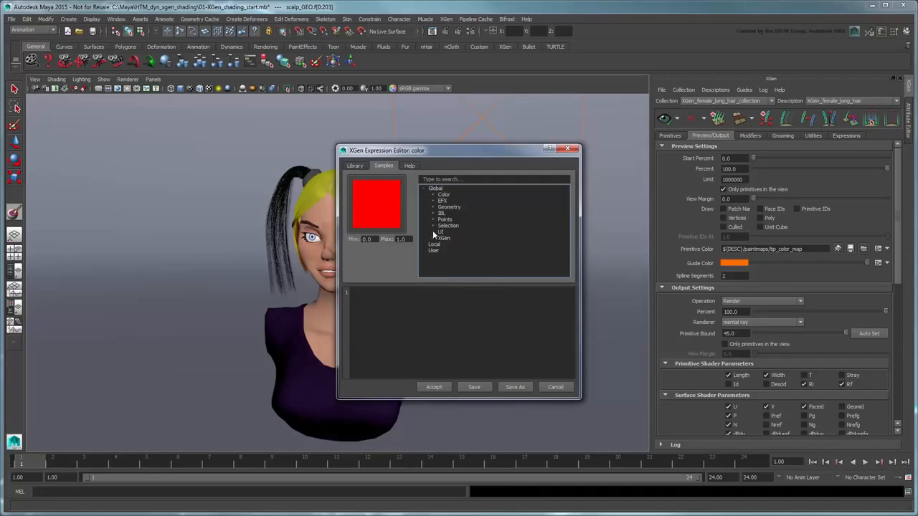
click(433, 231)
click(460, 251)
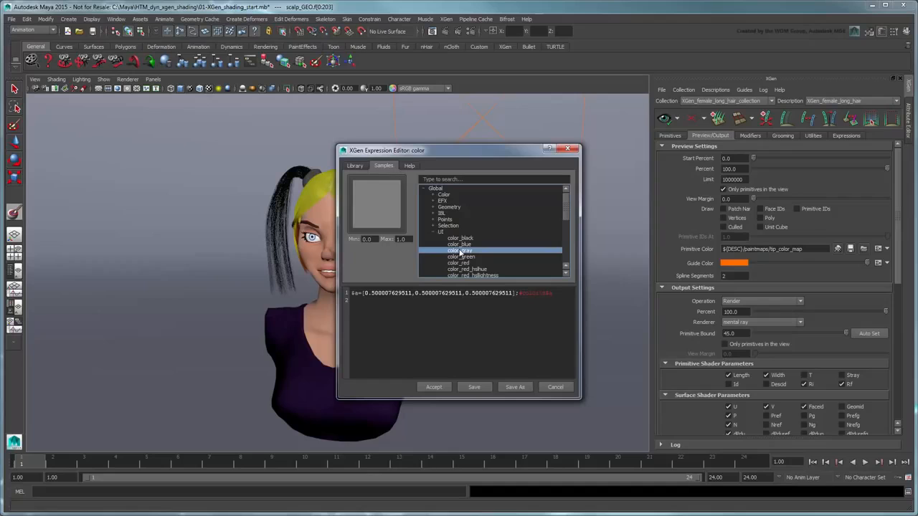
click(433, 387)
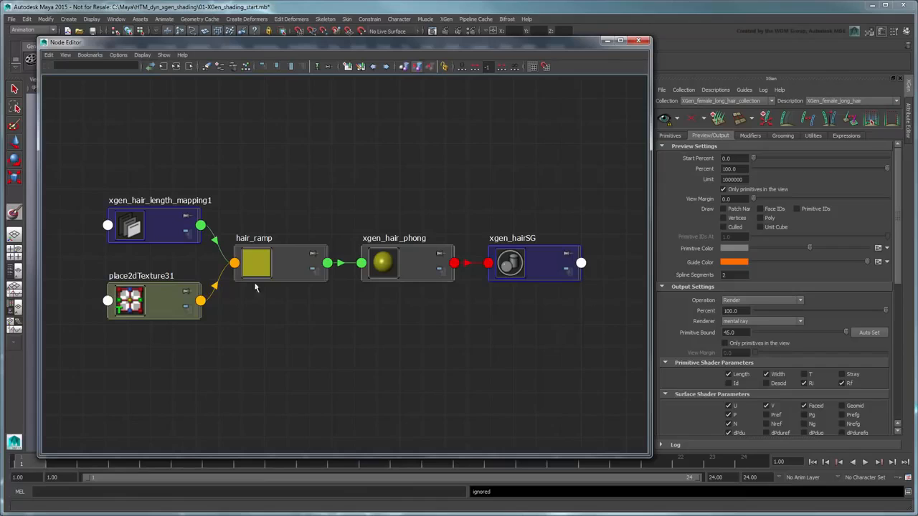
Step: Map an xgen_ptex_lookup node onto the colour of hair_ramp's dark red marker
click(265, 271)
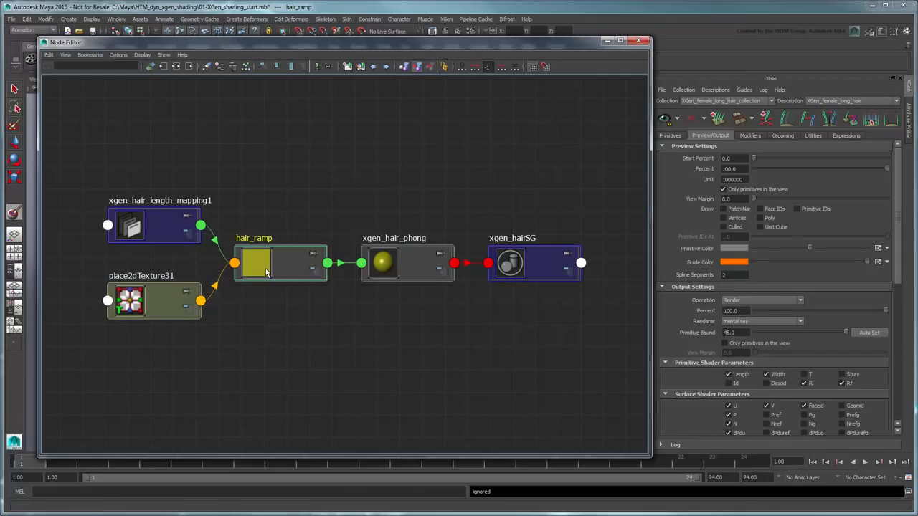
click(909, 126)
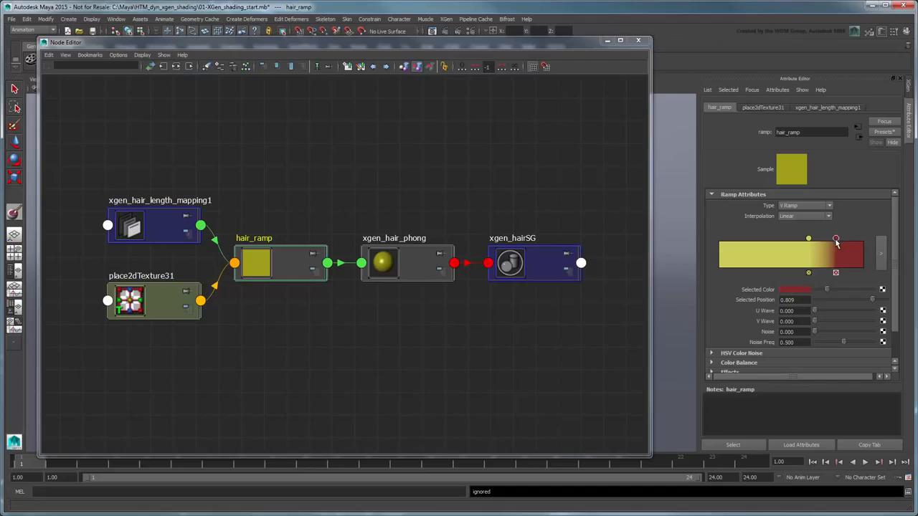
click(882, 290)
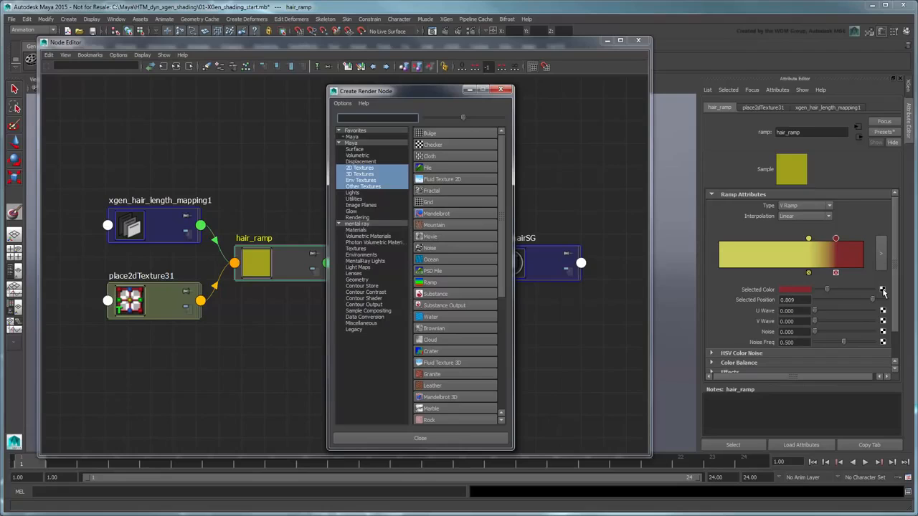
click(380, 225)
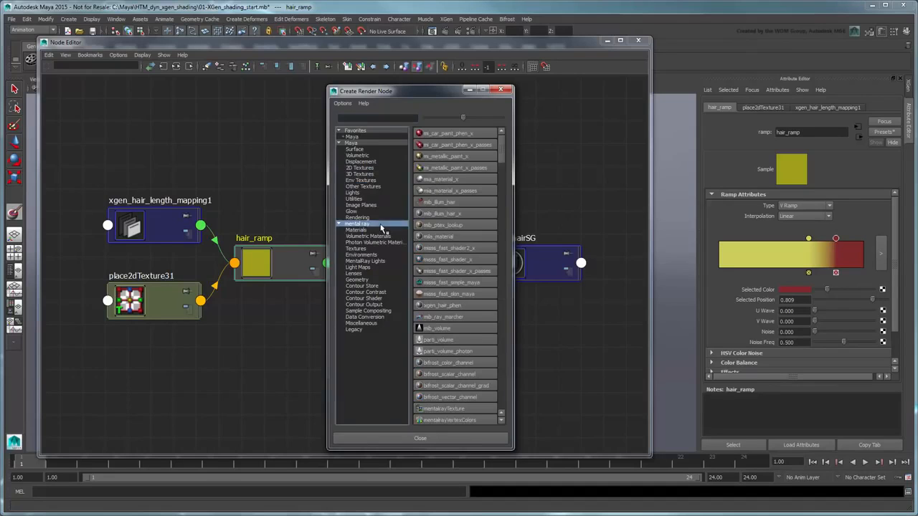
click(374, 118)
text(x)
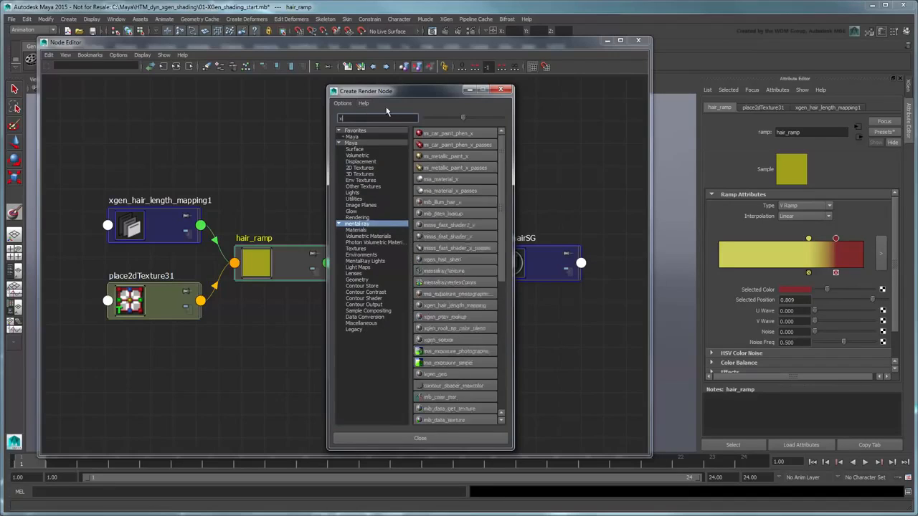
text(gen)
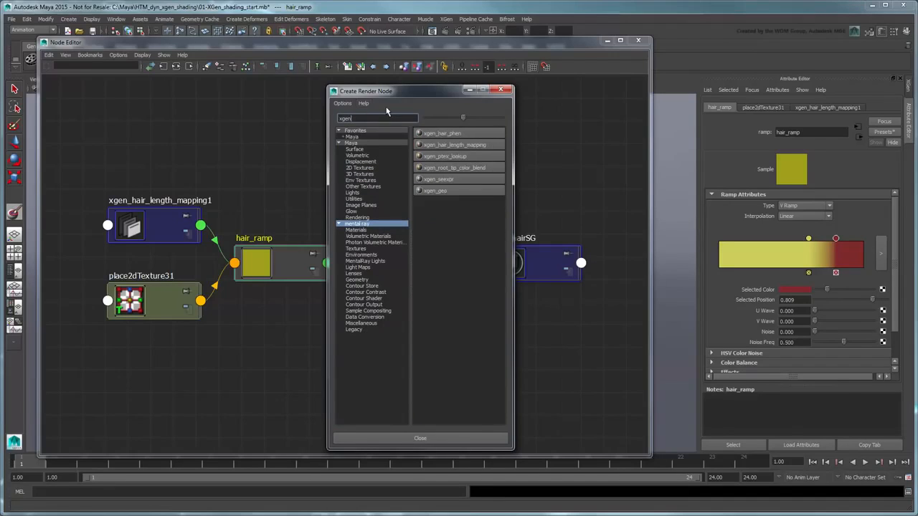
click(477, 157)
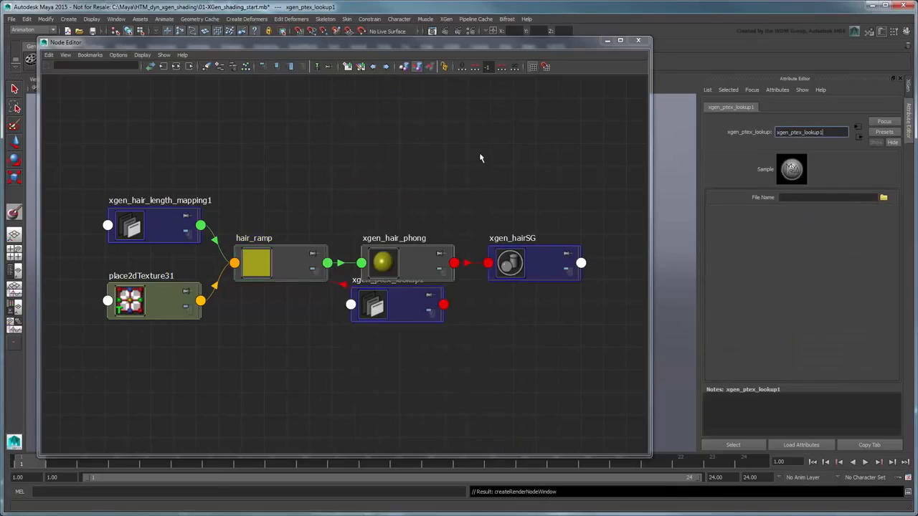
Step: Load scalp_GEO.ptx from the description's paintmaps/tip_color_map folder as the file of the new xgen_ptex_lookup node
click(883, 198)
click(149, 224)
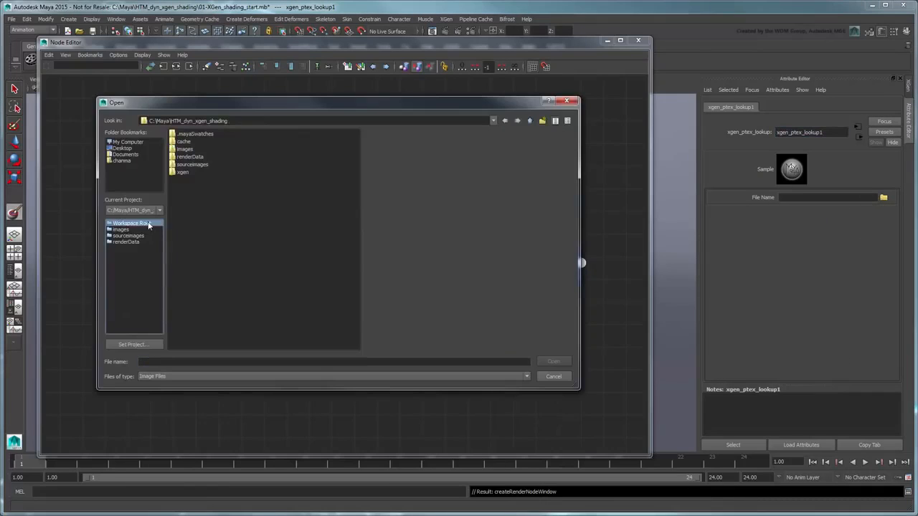
double_click(182, 173)
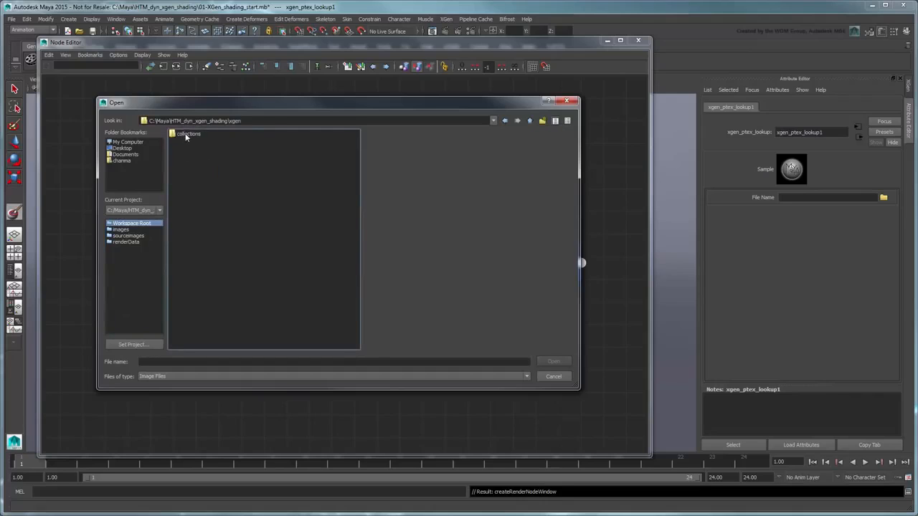
double_click(185, 136)
double_click(188, 134)
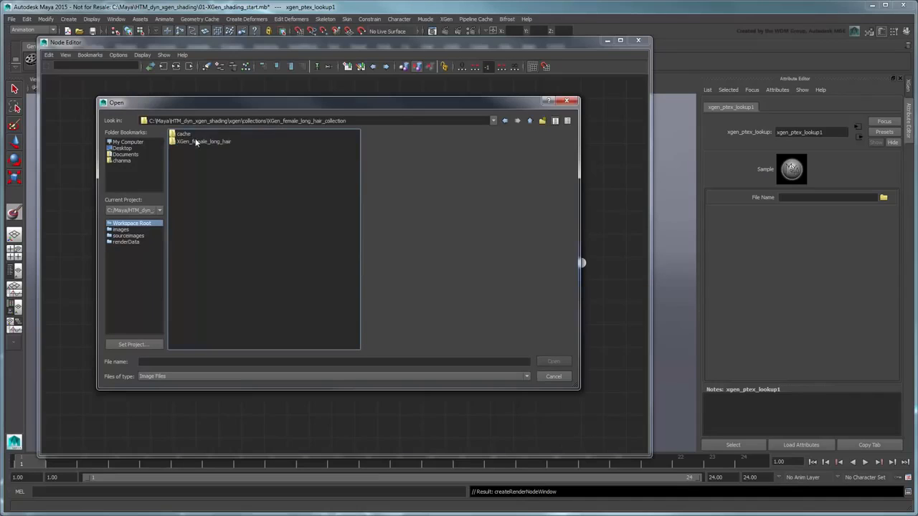
double_click(196, 142)
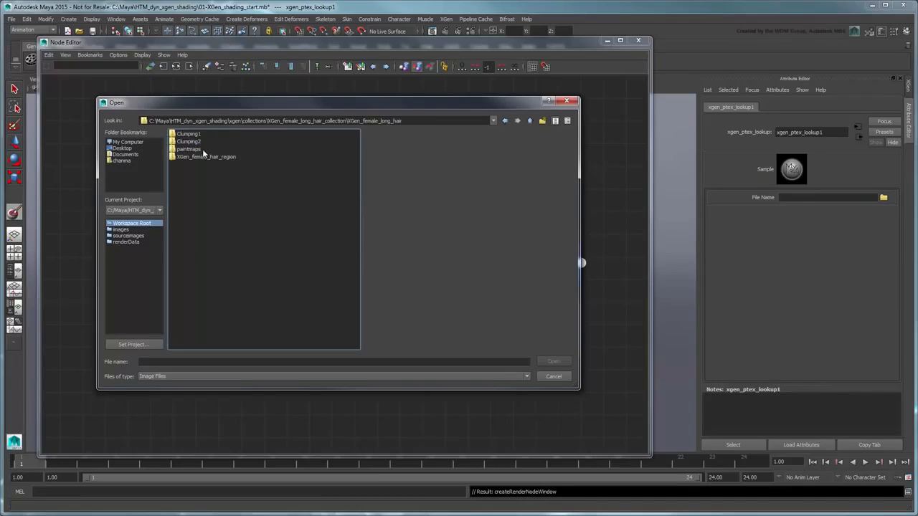
double_click(202, 150)
double_click(205, 135)
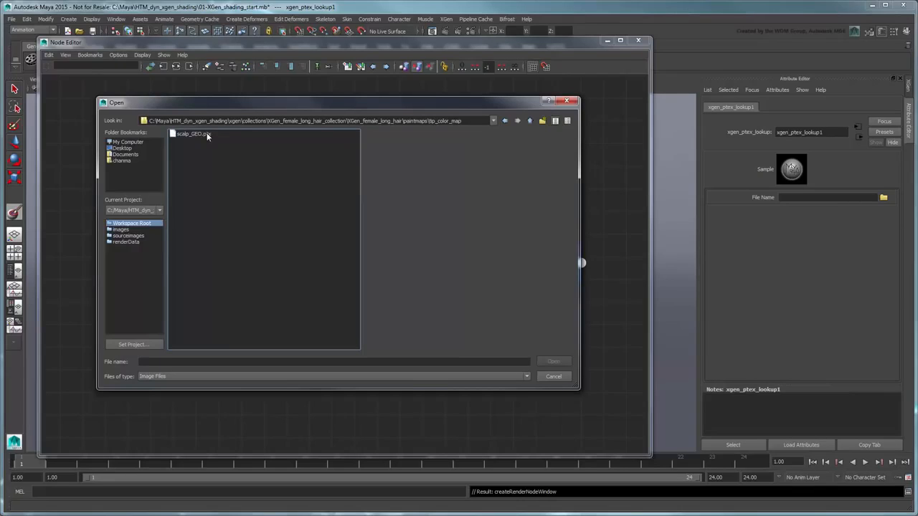
click(206, 136)
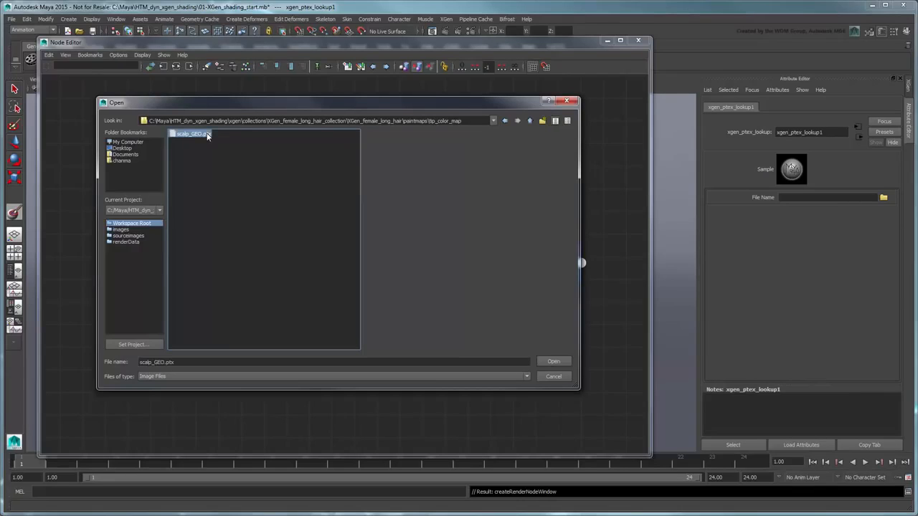
click(544, 360)
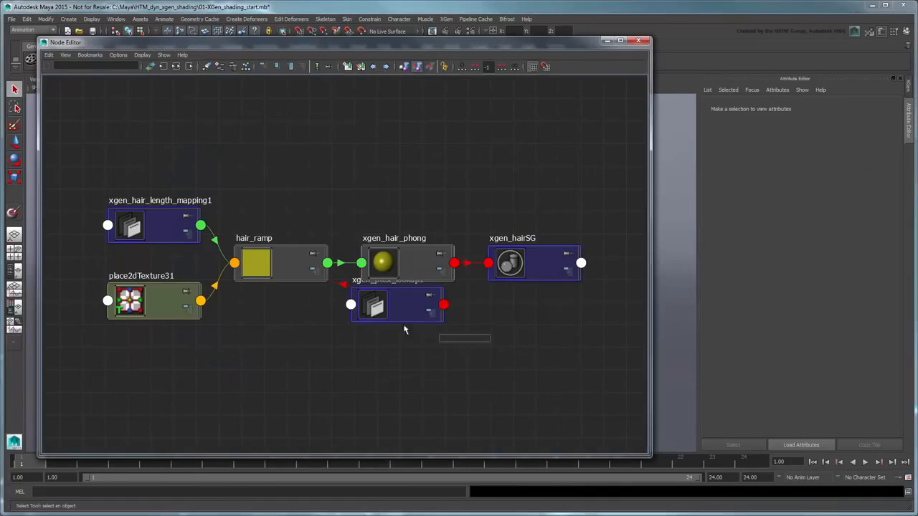
Step: Place the xgen_ptex_lookup1 node below place2dTexture31 in the hair_ramp network and close the Node Editor
click(400, 305)
drag(401, 305, 157, 371)
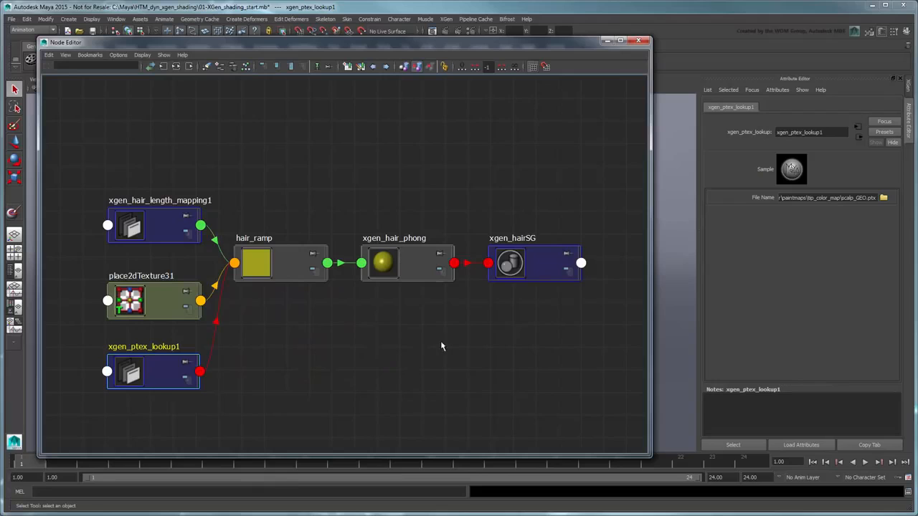
click(638, 40)
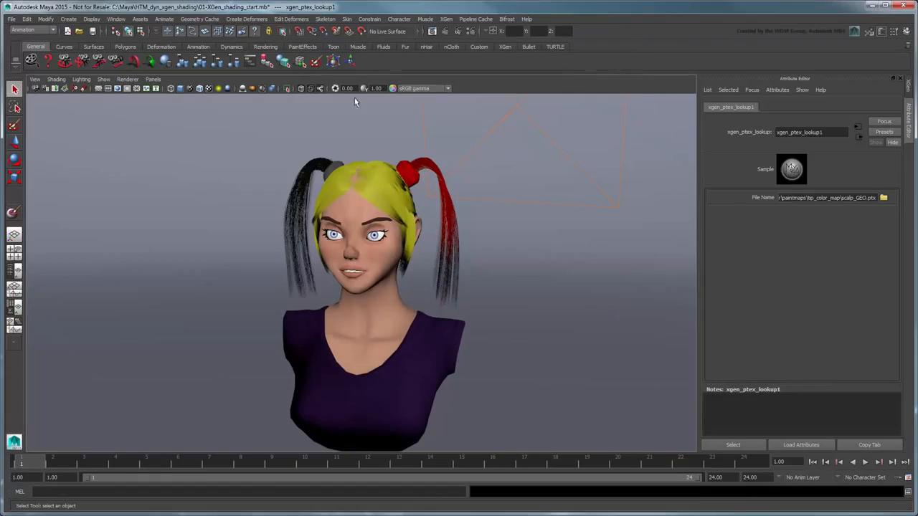
Step: Show the Outliner beside the perspective view, hide scalp_GEO, and render the character in the Render View
click(17, 272)
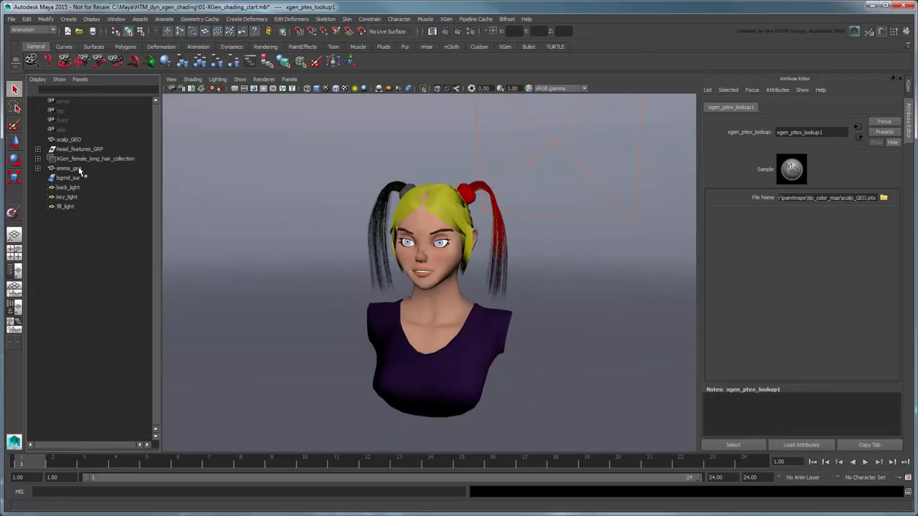
click(72, 140)
key(ctrl+h)
click(252, 164)
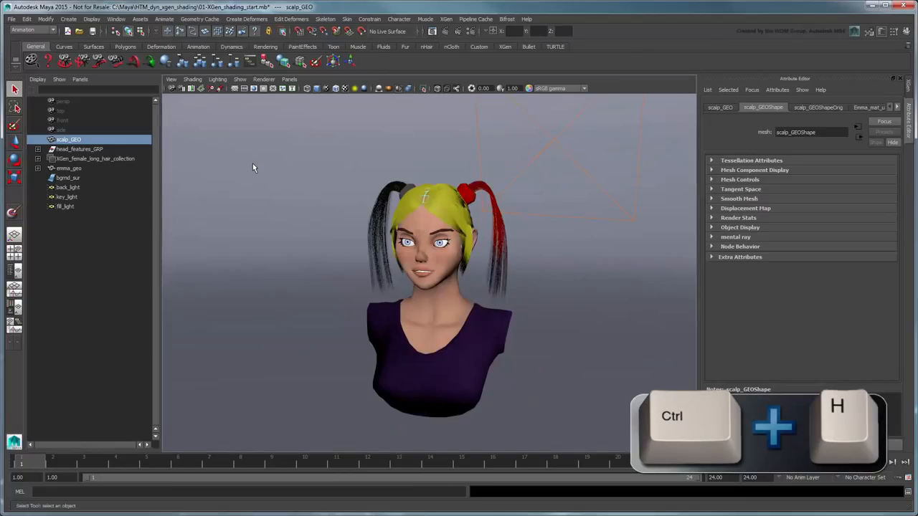
click(432, 31)
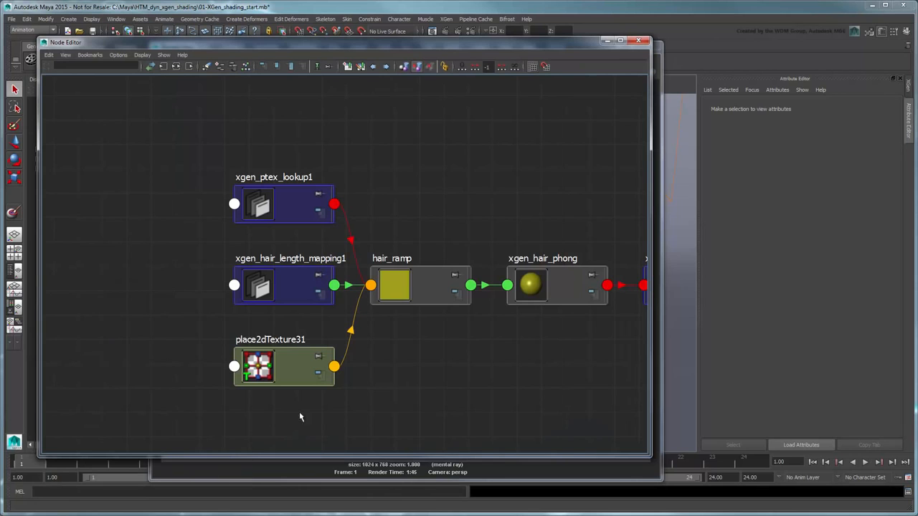
Step: Select the hair_ramp node to show its ramp attributes and minimize the Node Editor to uncover the render
click(420, 290)
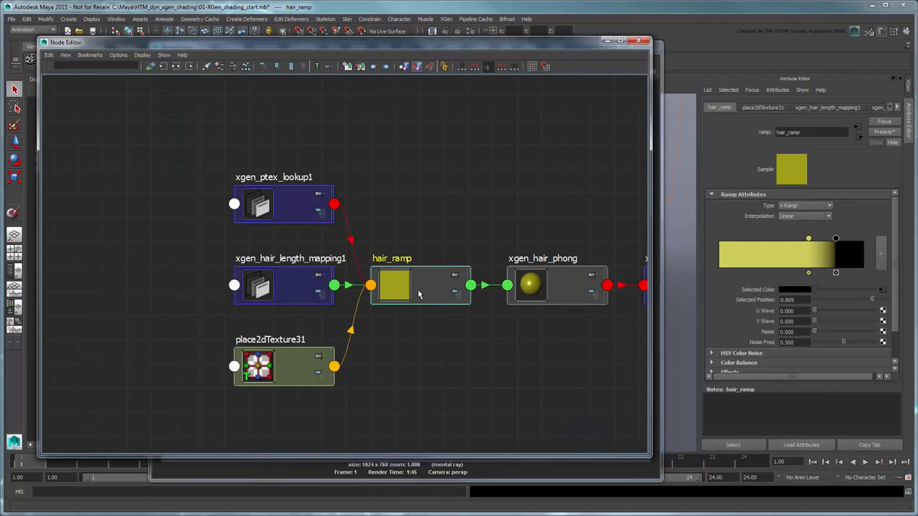
click(606, 40)
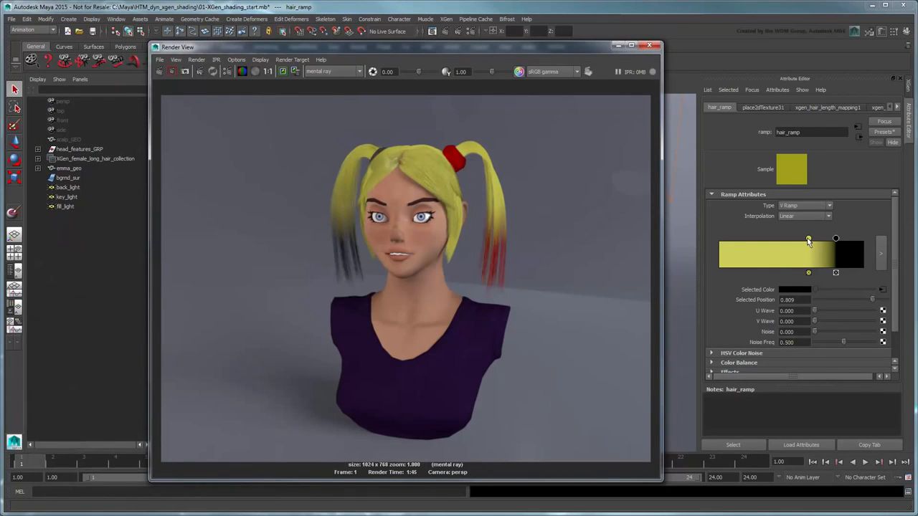